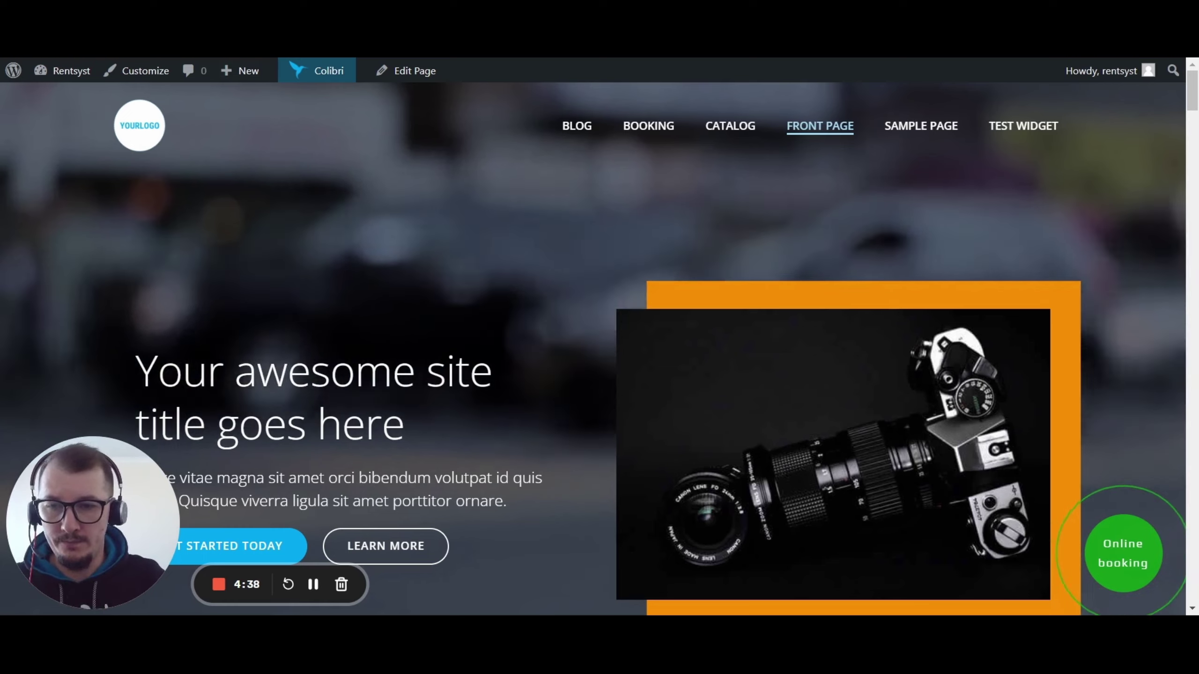
Open the Booking page and scroll to the Rentsyst search form for San Marino Office, 11/10/23–18/10/23.
click(649, 126)
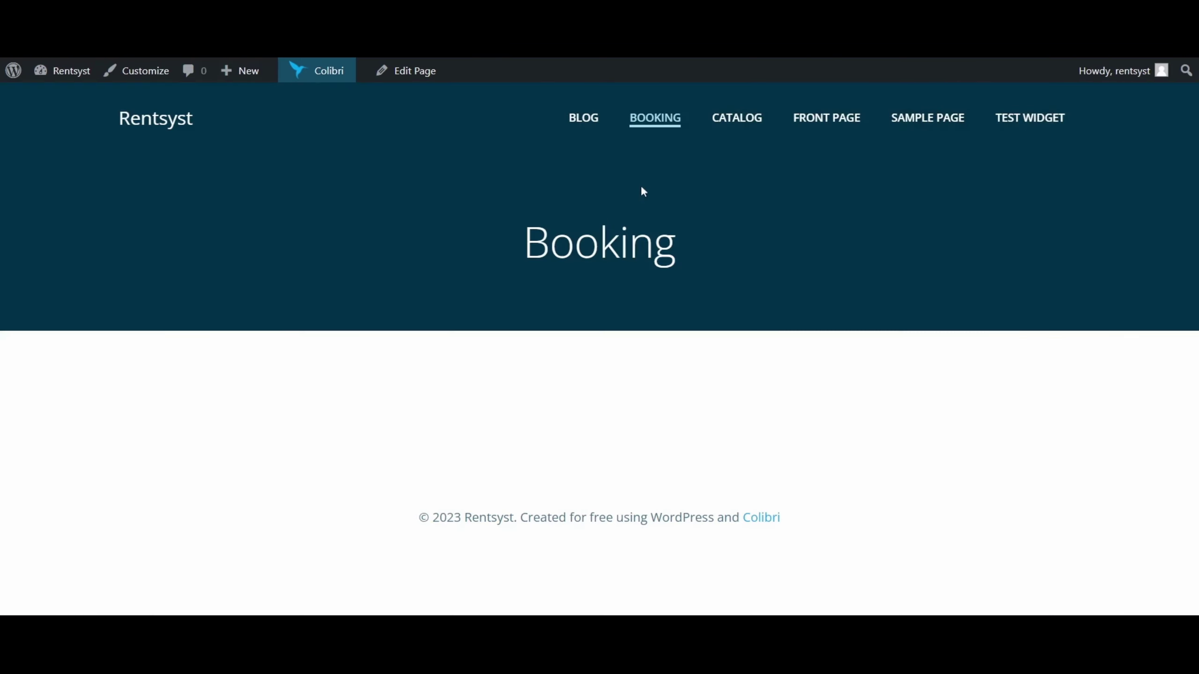
drag(1192, 156, 1193, 287)
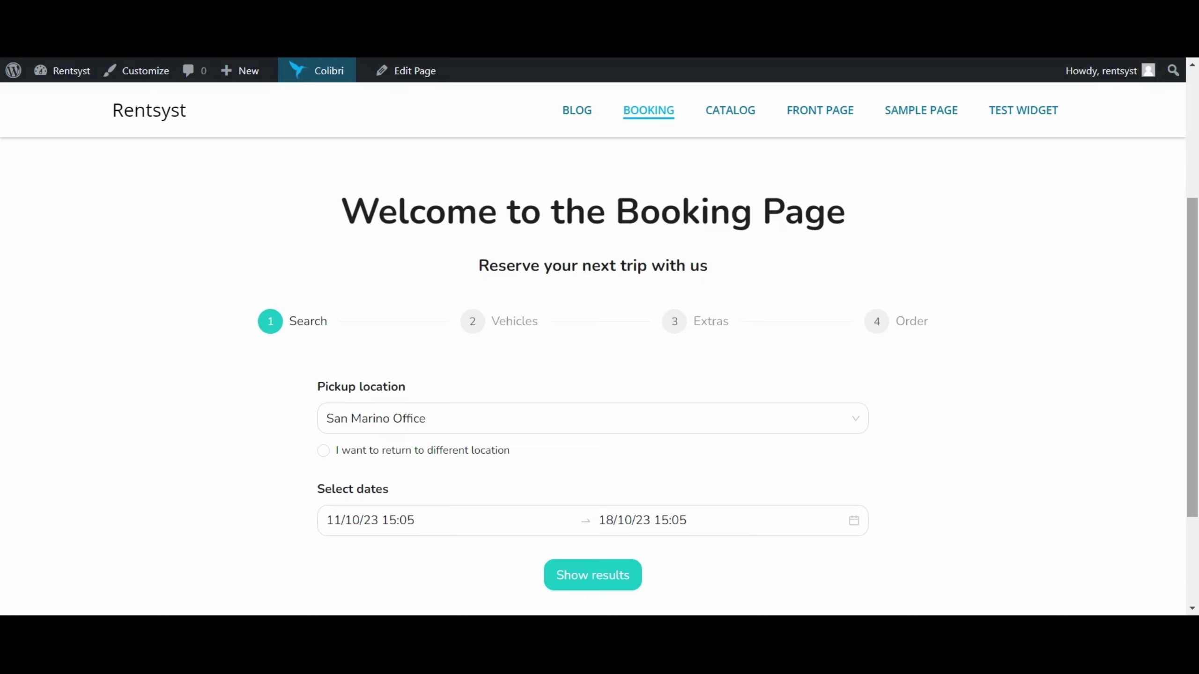
scroll(365, 236, down, 1)
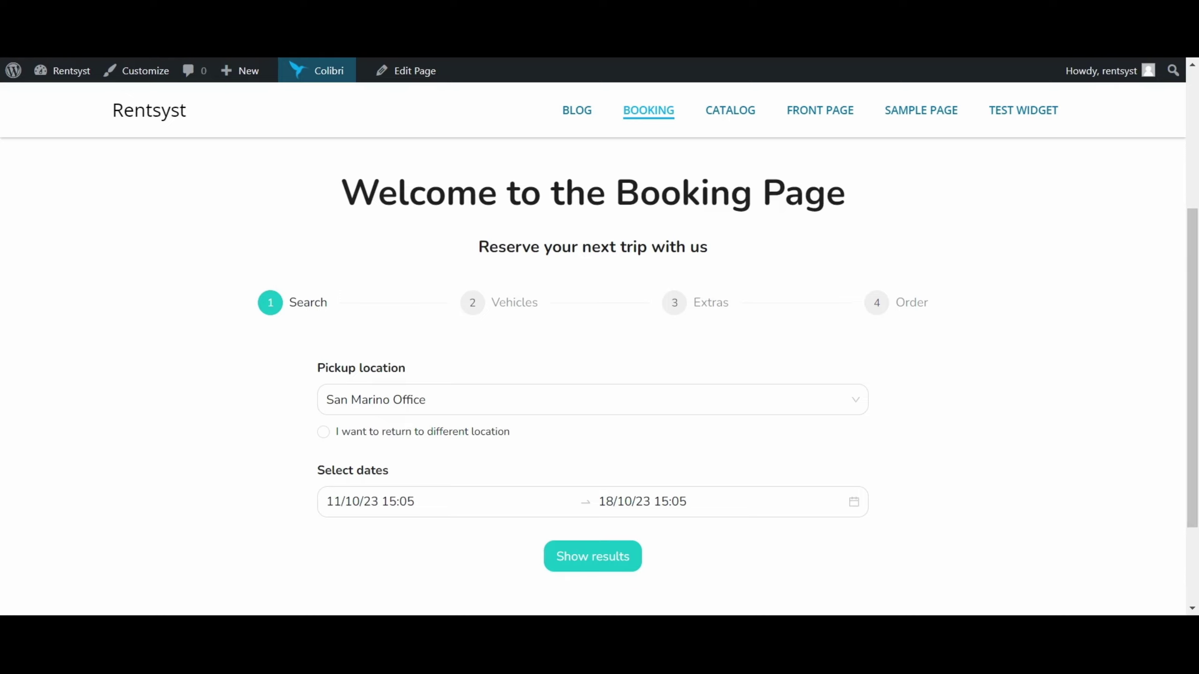
drag(339, 193, 889, 207)
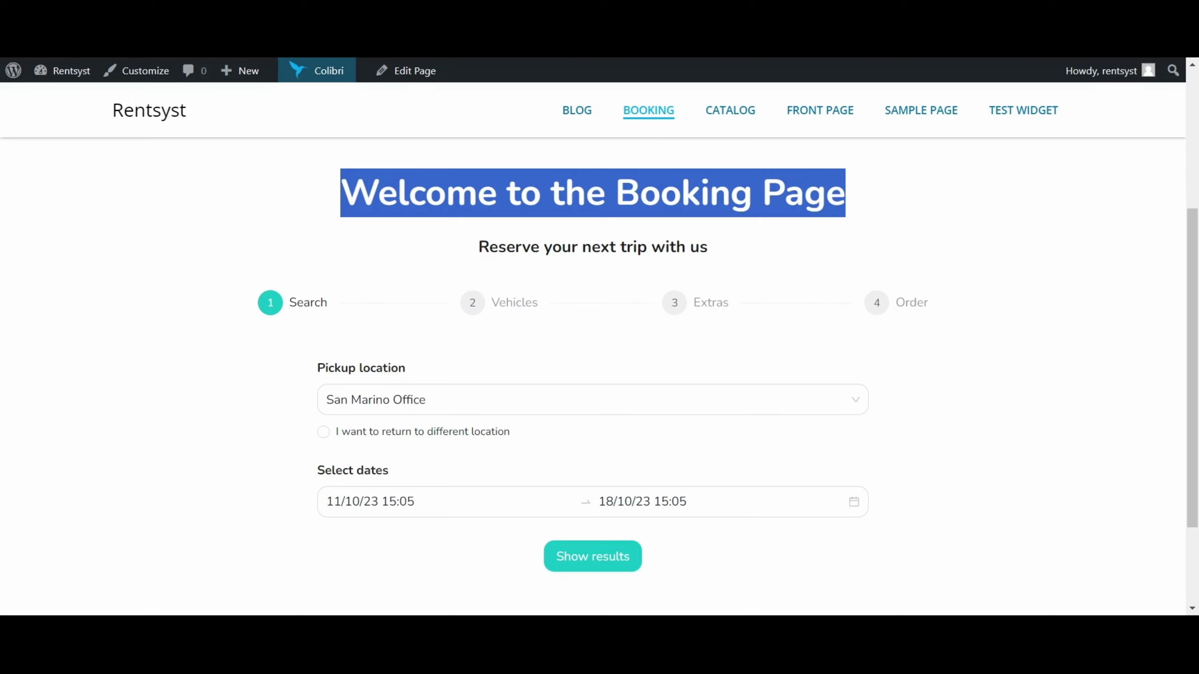
click(829, 193)
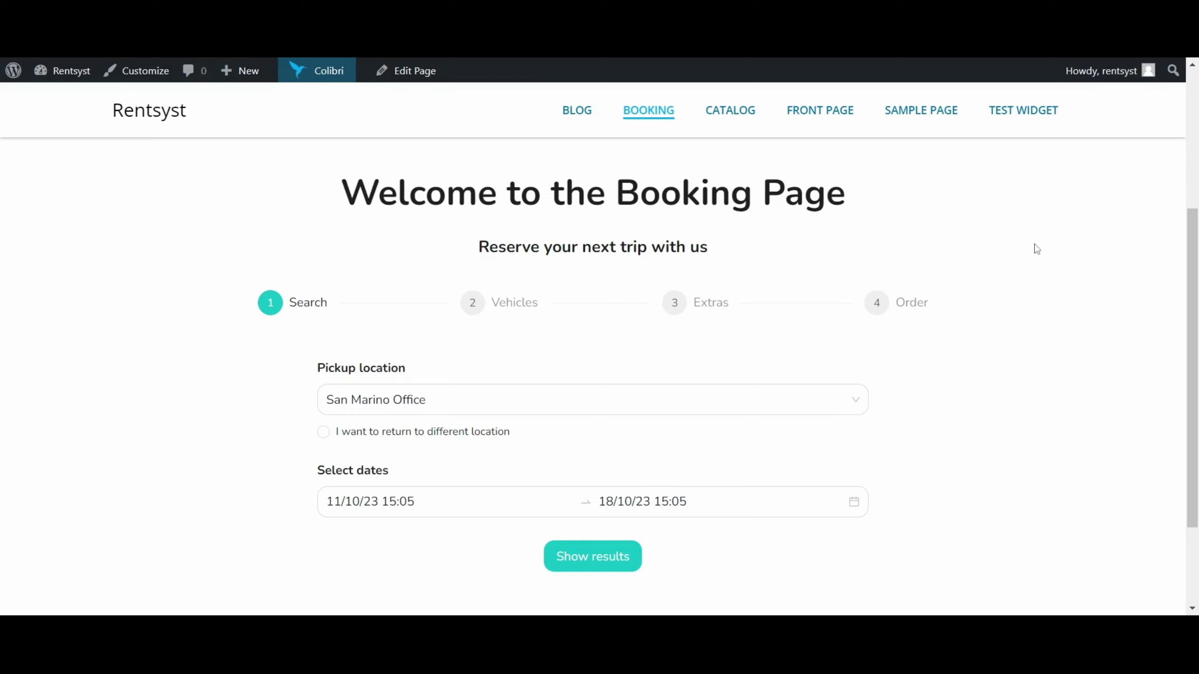
scroll(370, 352, down, 2)
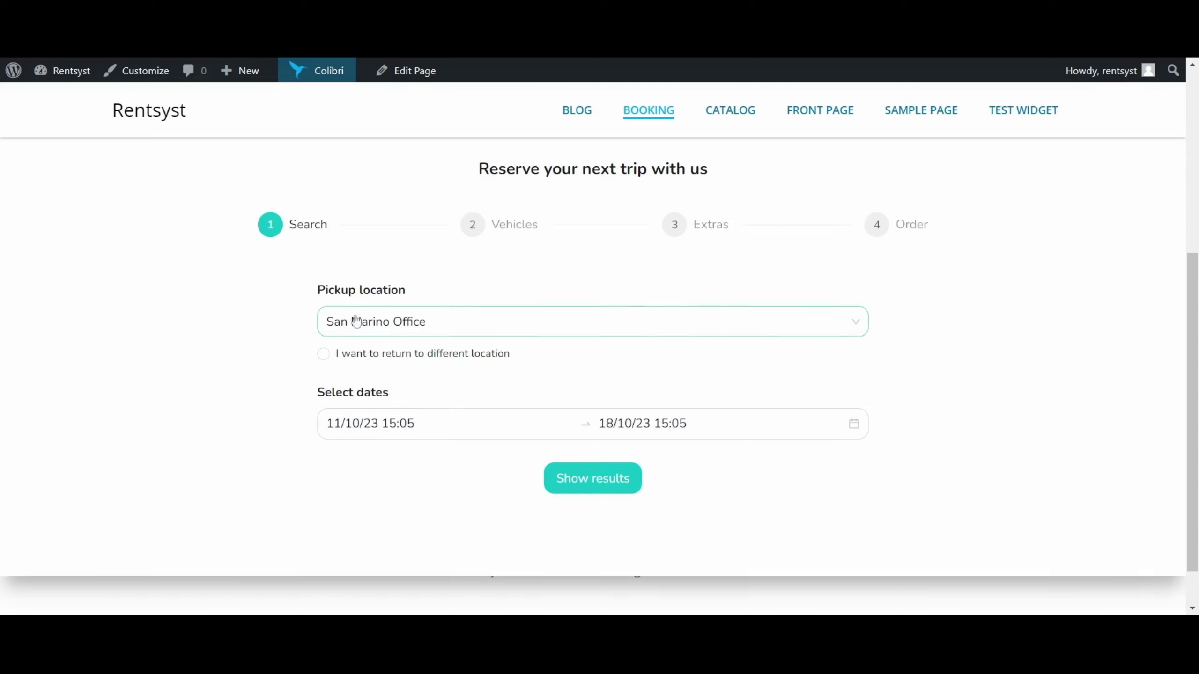
drag(315, 296, 421, 290)
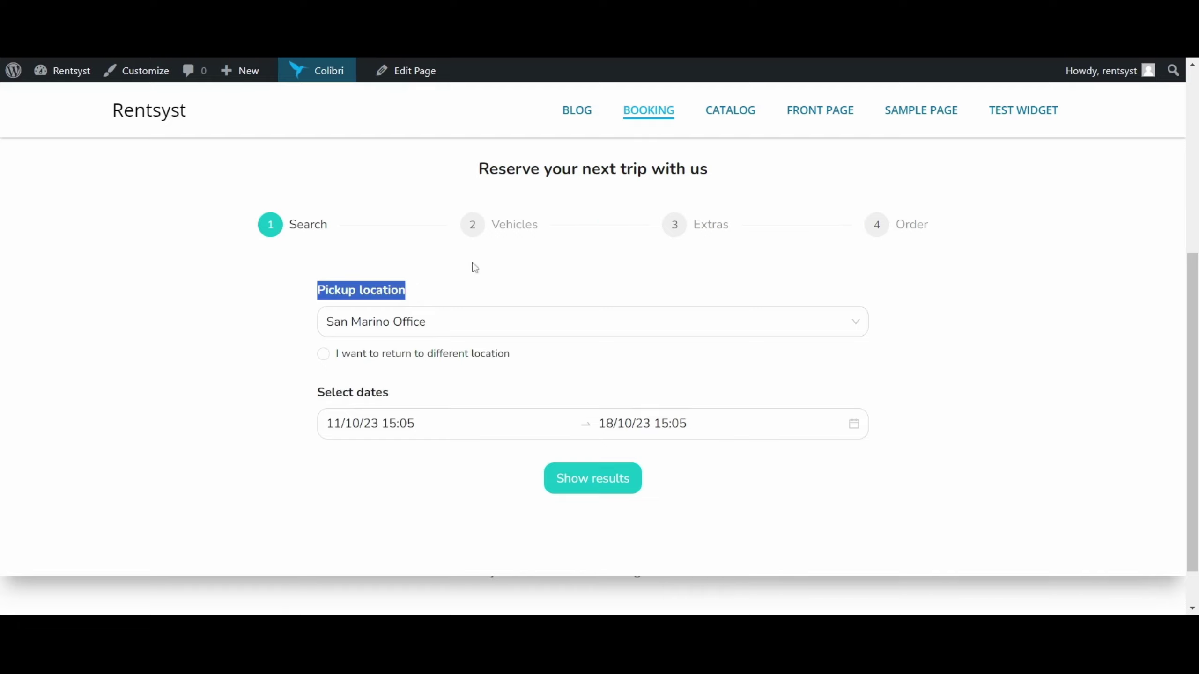
click(387, 330)
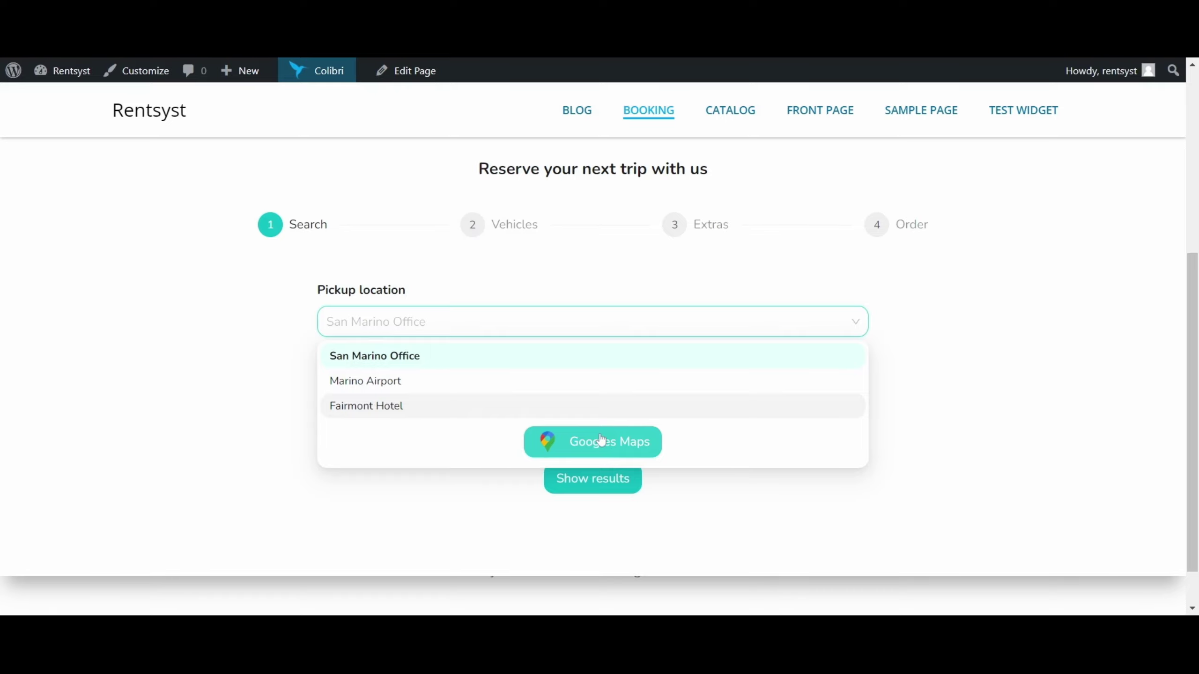
click(928, 342)
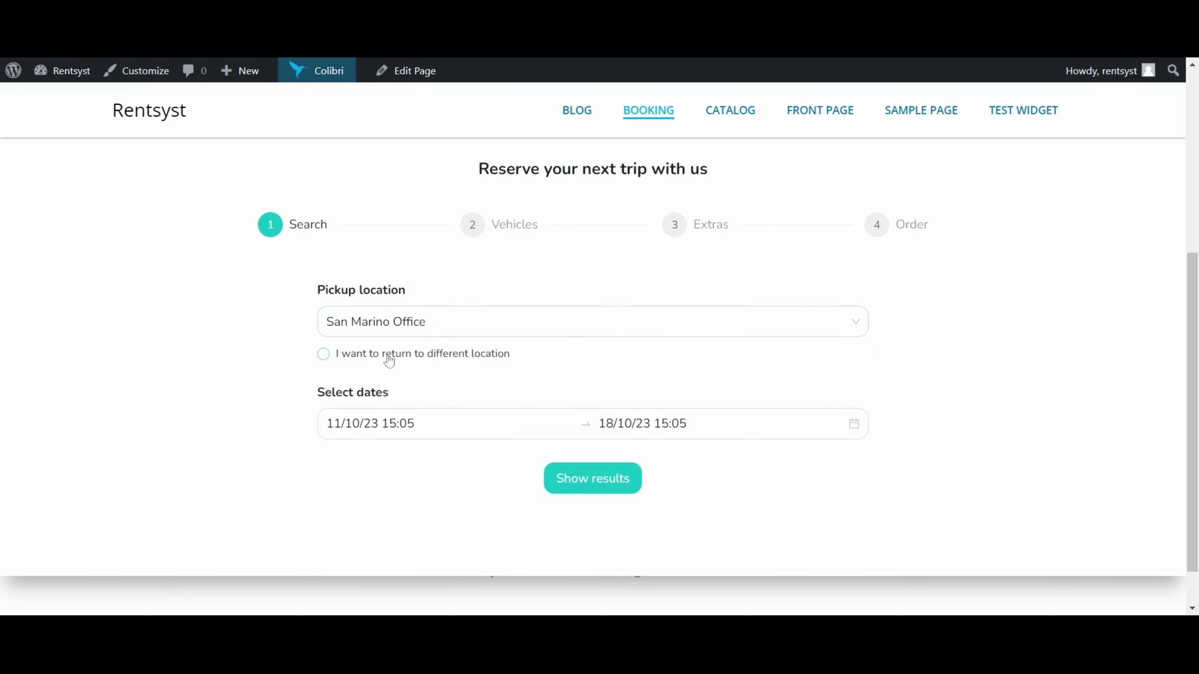
click(372, 360)
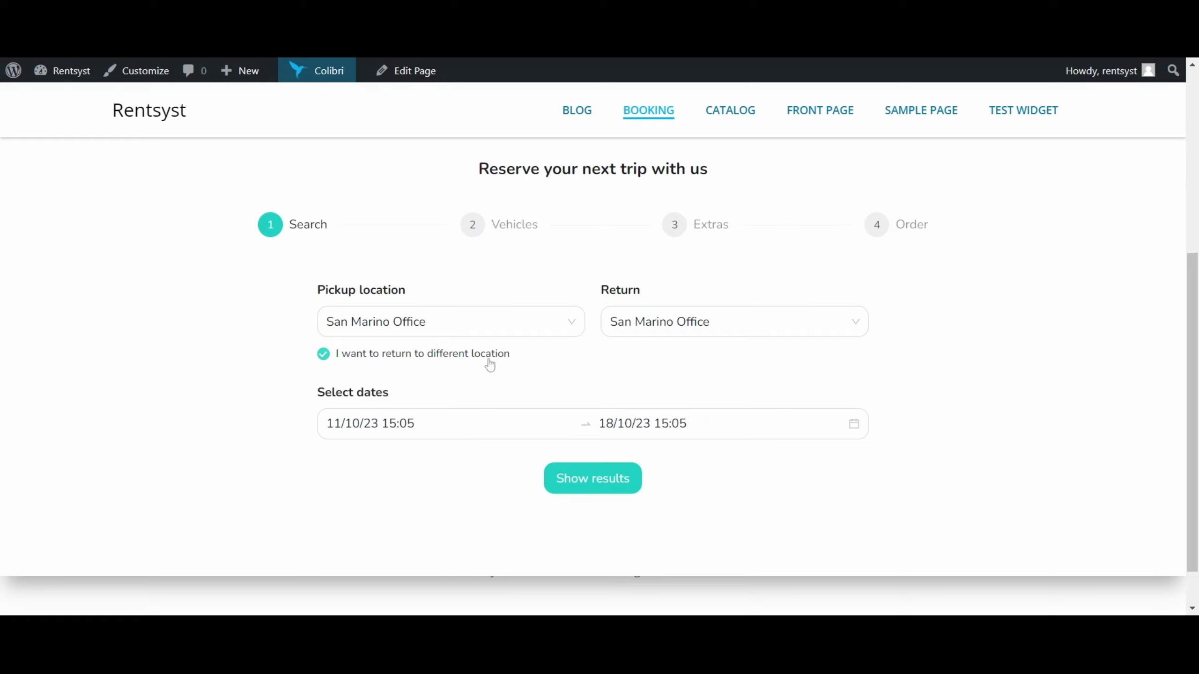
click(667, 316)
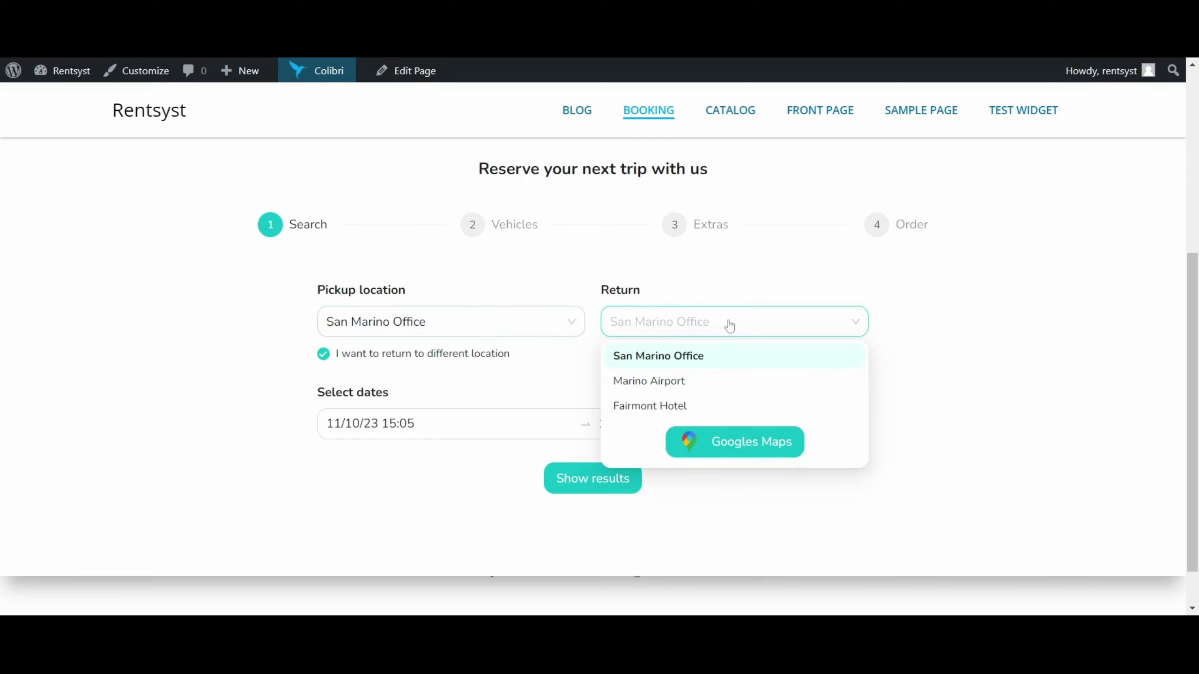
click(1006, 351)
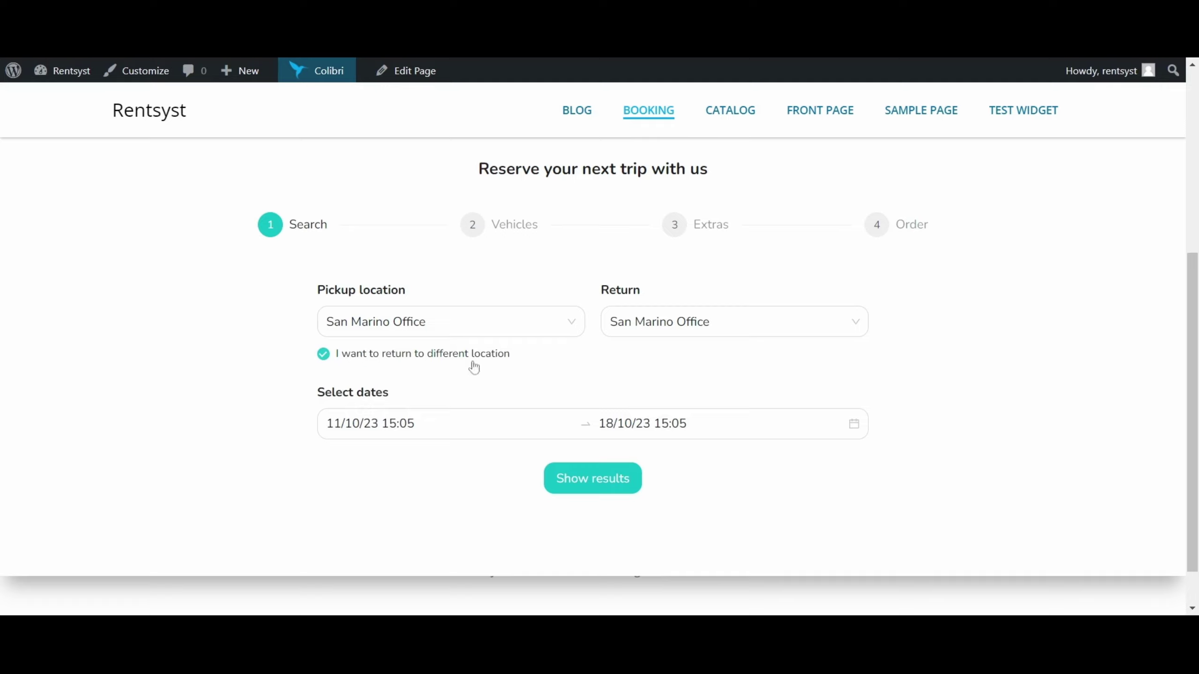
click(378, 358)
scroll(448, 331, down, 1)
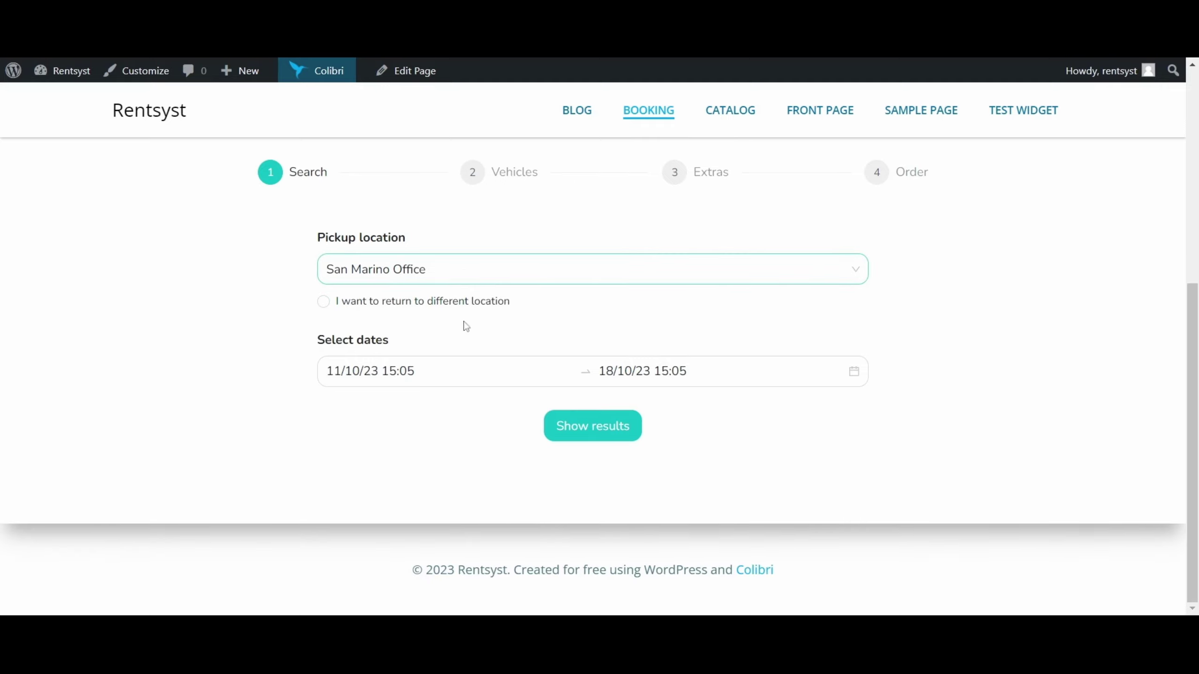
scroll(476, 367, up, 2)
Set the rental start to 6 December 2023 at 10:00 in the date picker.
click(495, 450)
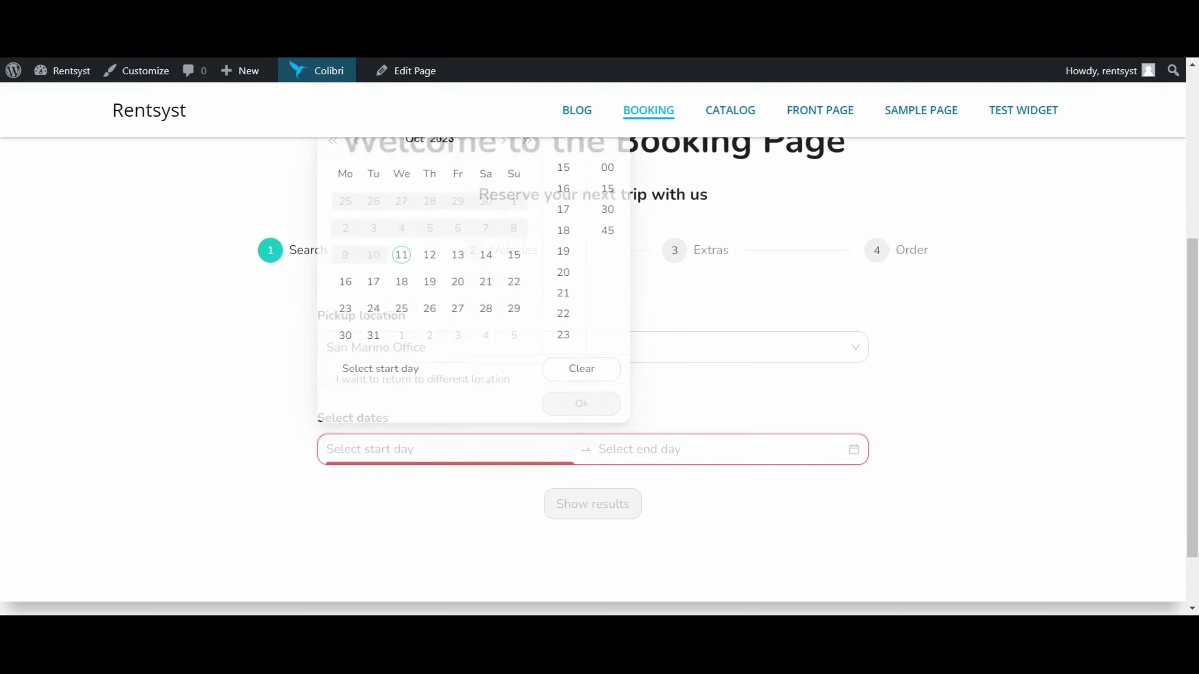
scroll(1171, 316, up, 1)
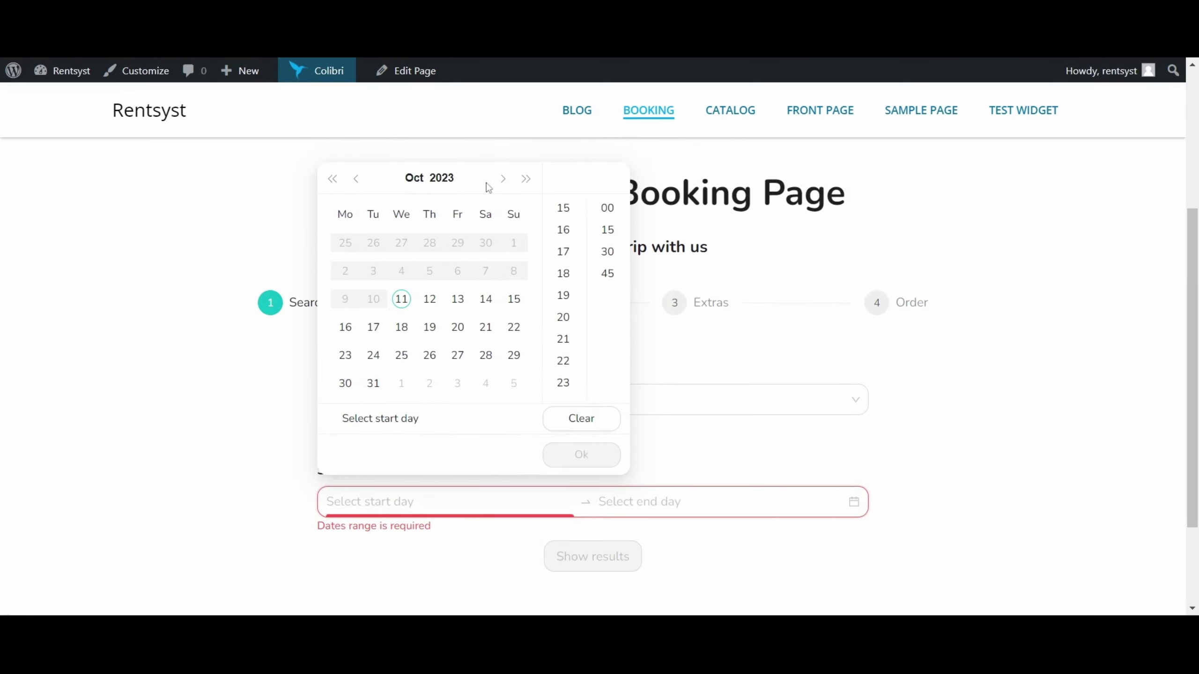
click(525, 179)
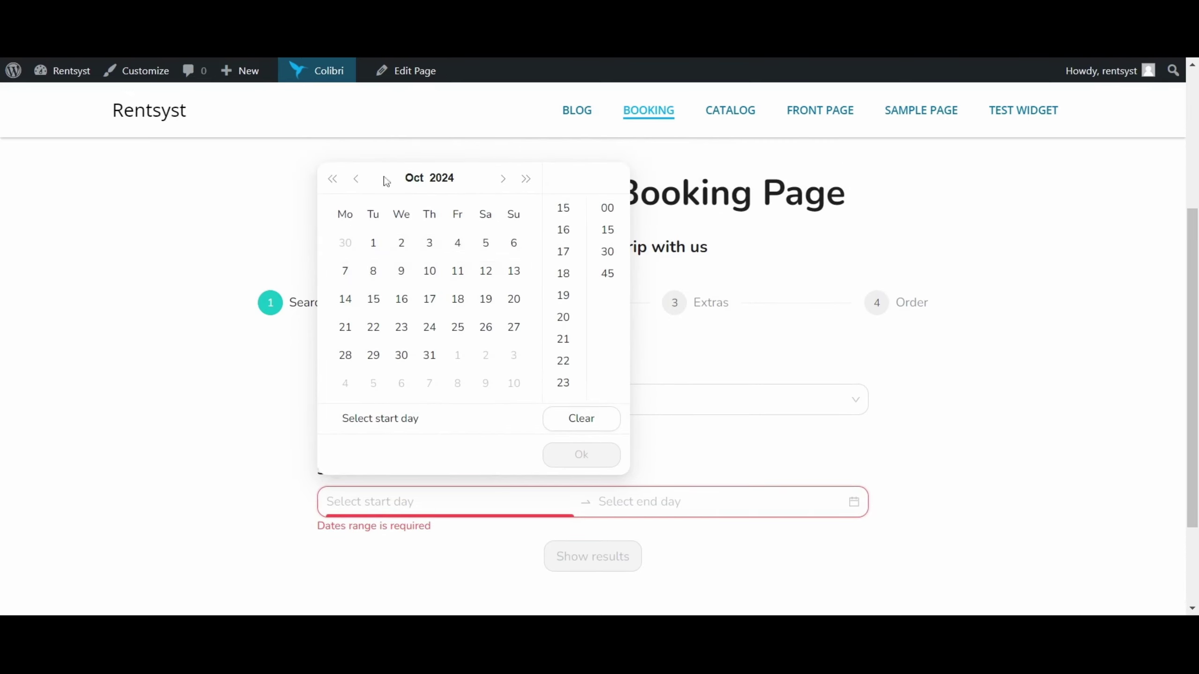
click(332, 180)
click(429, 180)
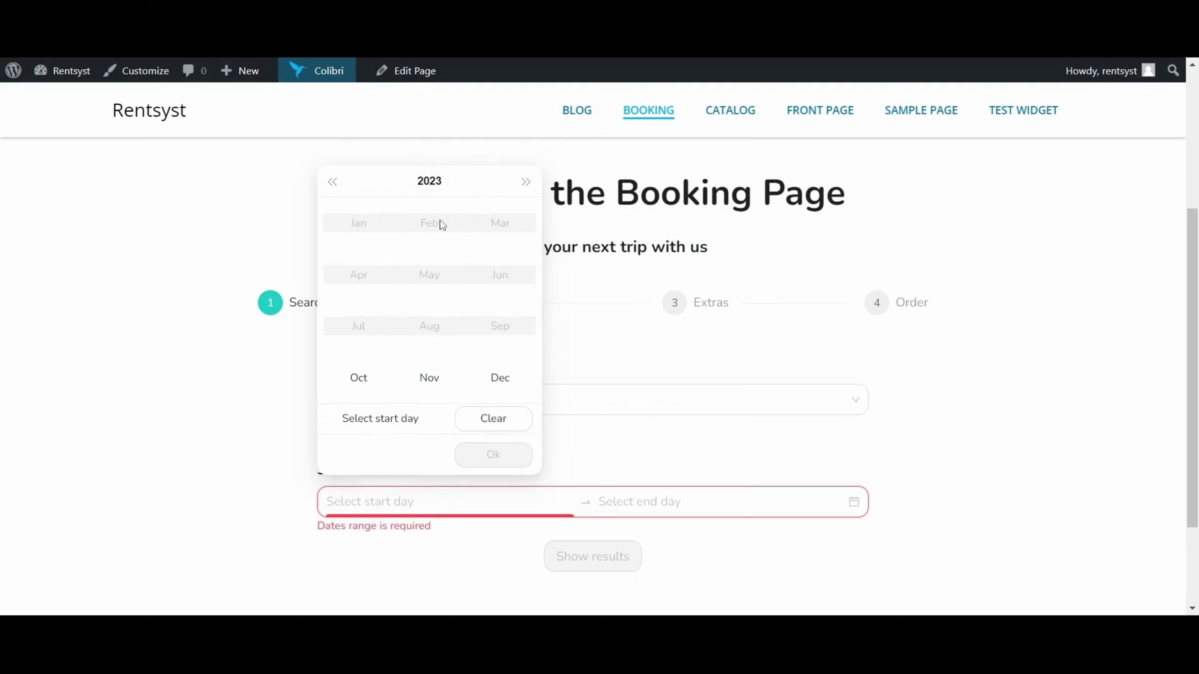
click(501, 380)
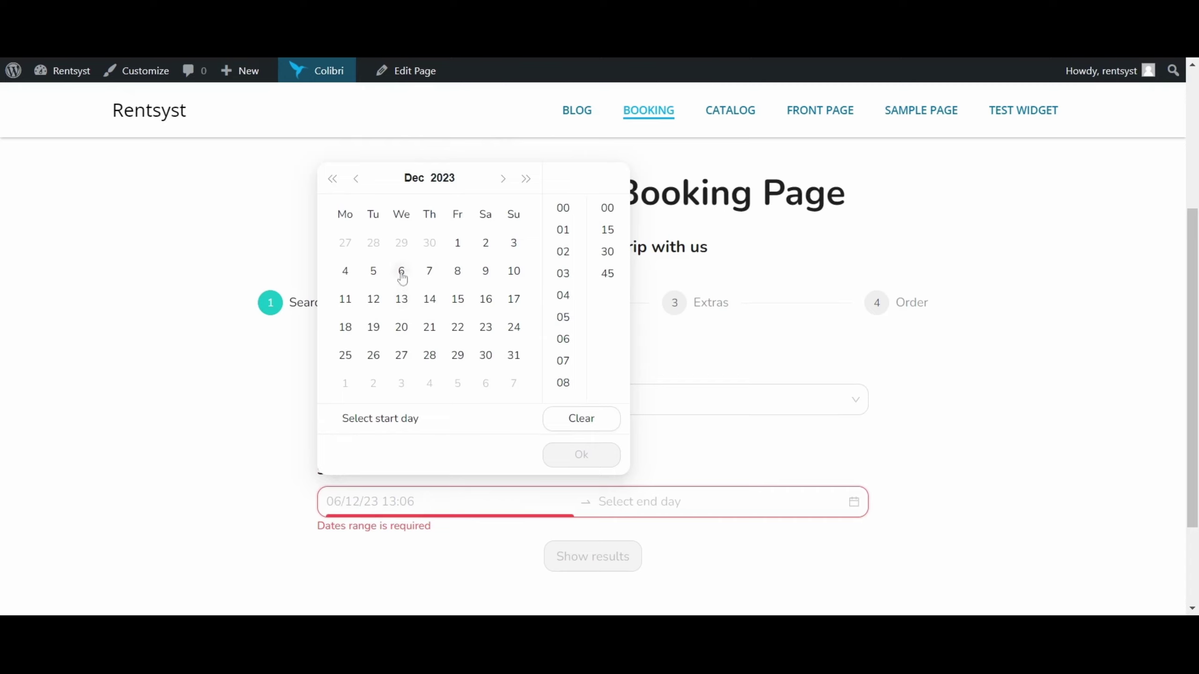
click(402, 272)
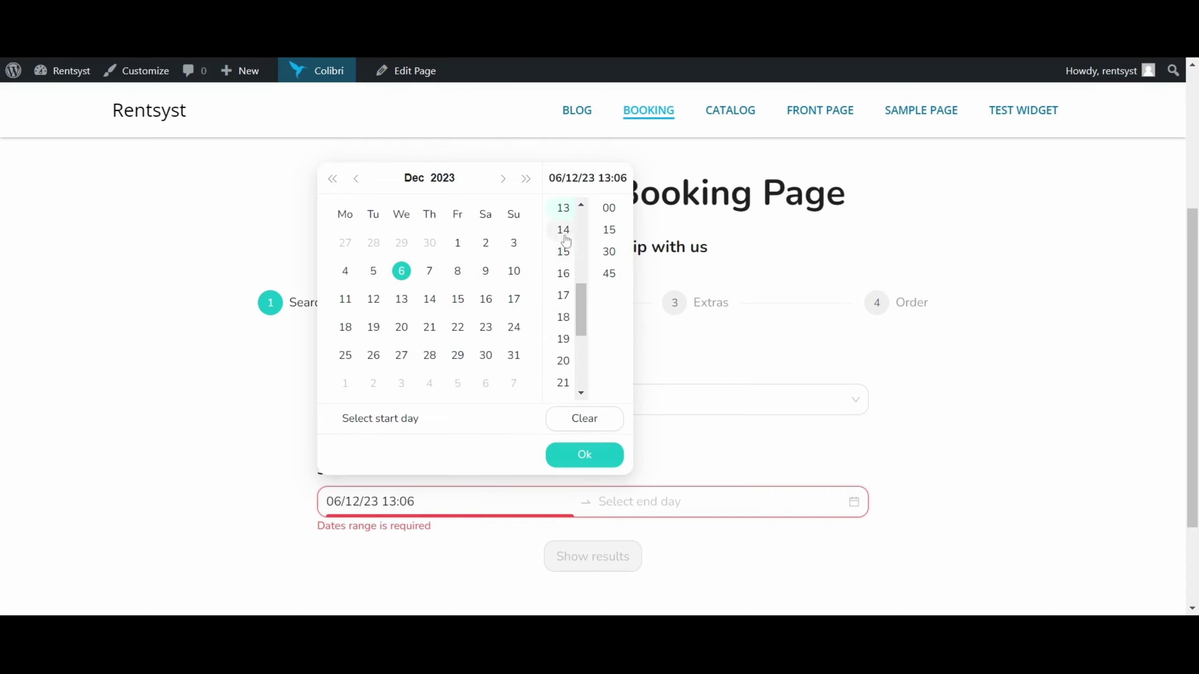
scroll(584, 302, up, 2)
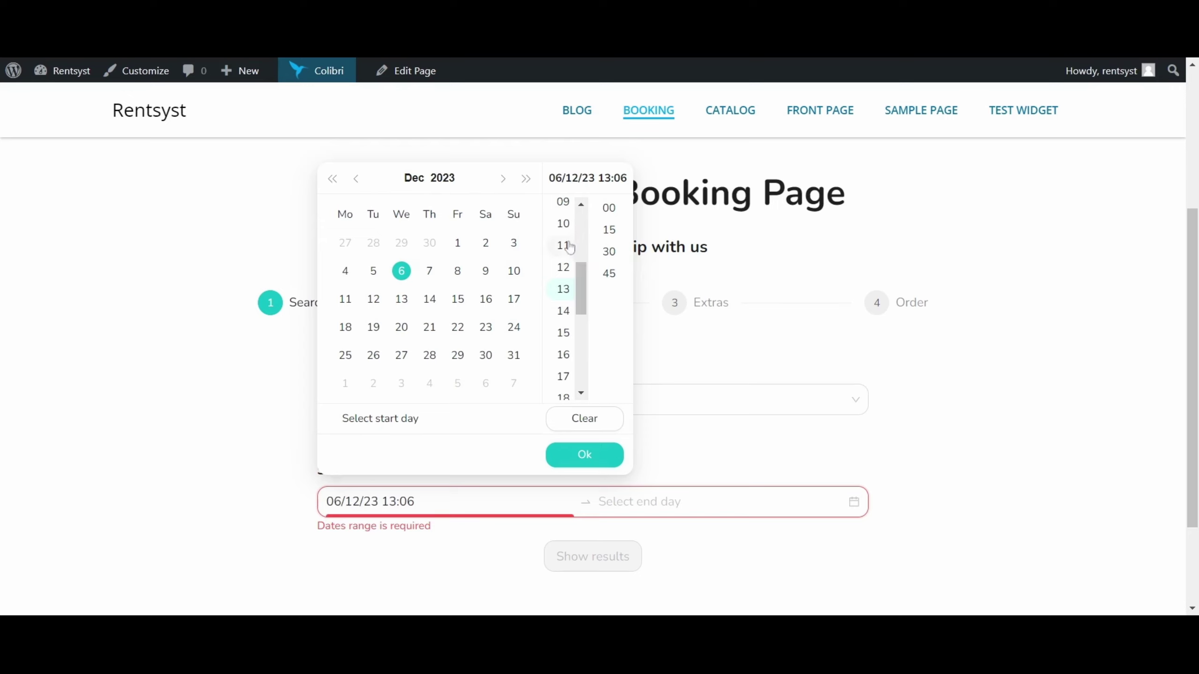
click(563, 222)
click(608, 211)
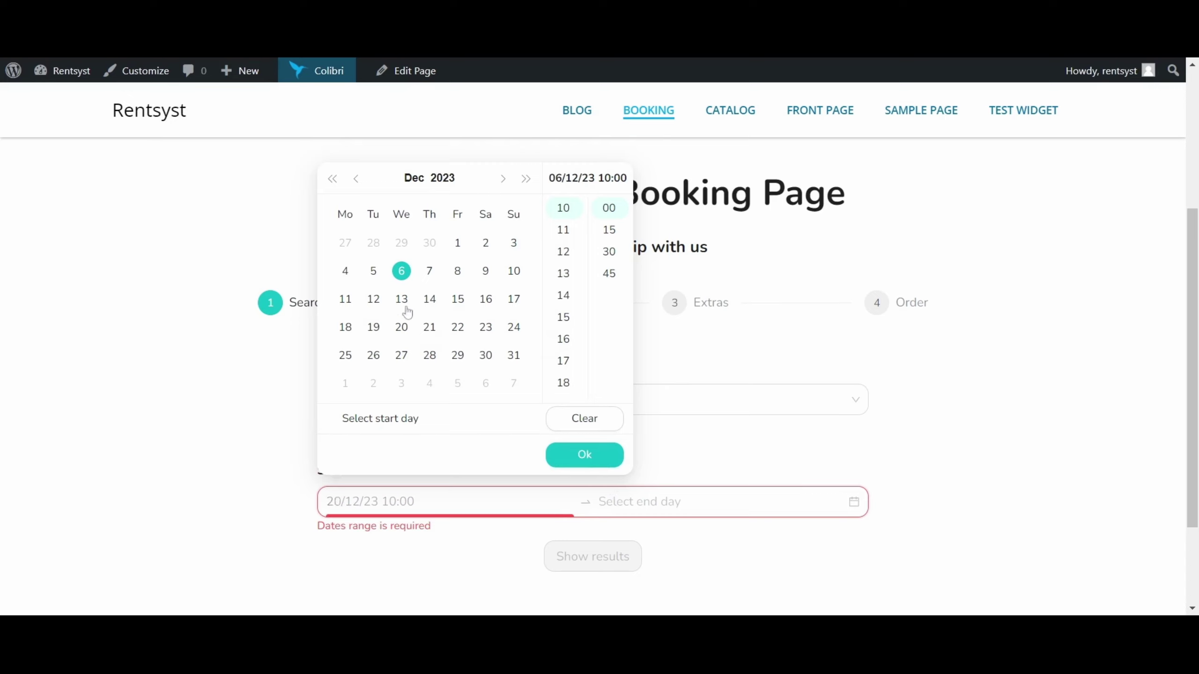
click(640, 502)
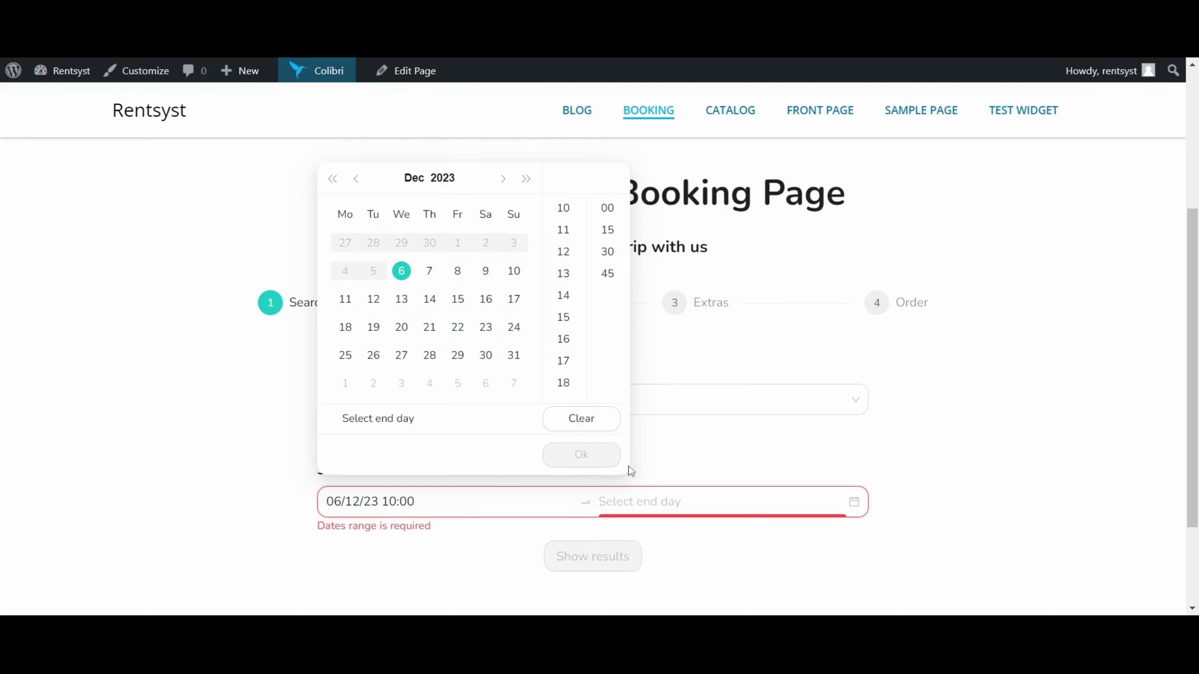
Set the return to 20 December 2023 at 10:00 and search for available vehicles.
click(402, 327)
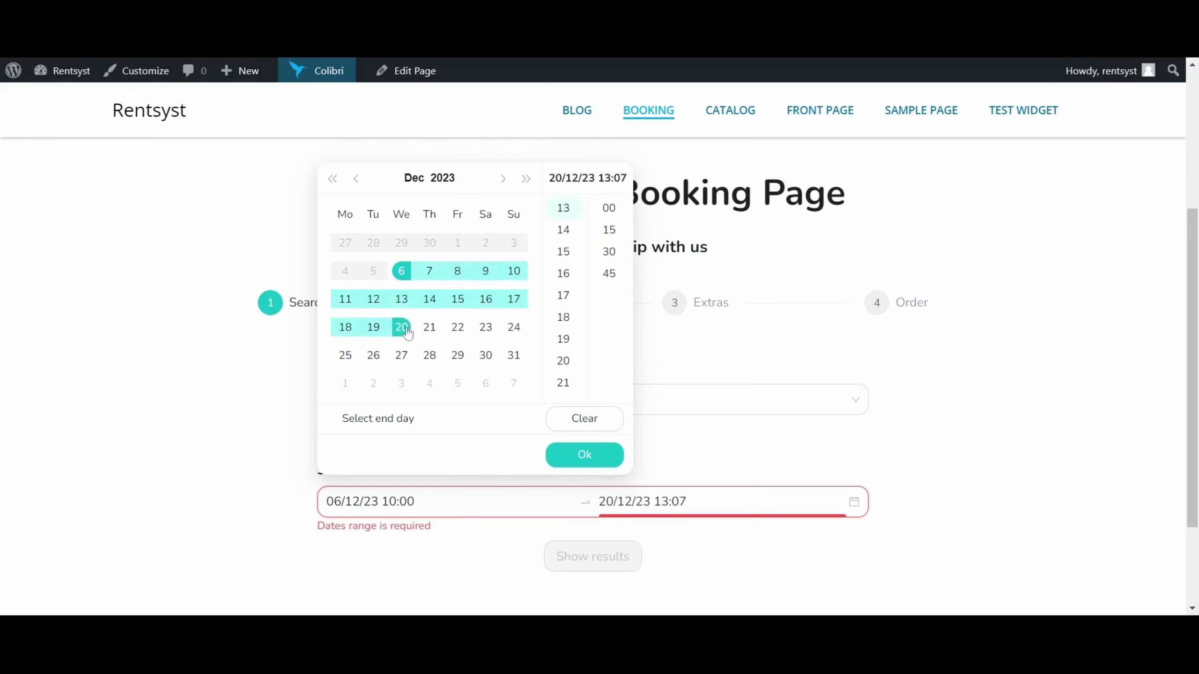
scroll(576, 272, up, 3)
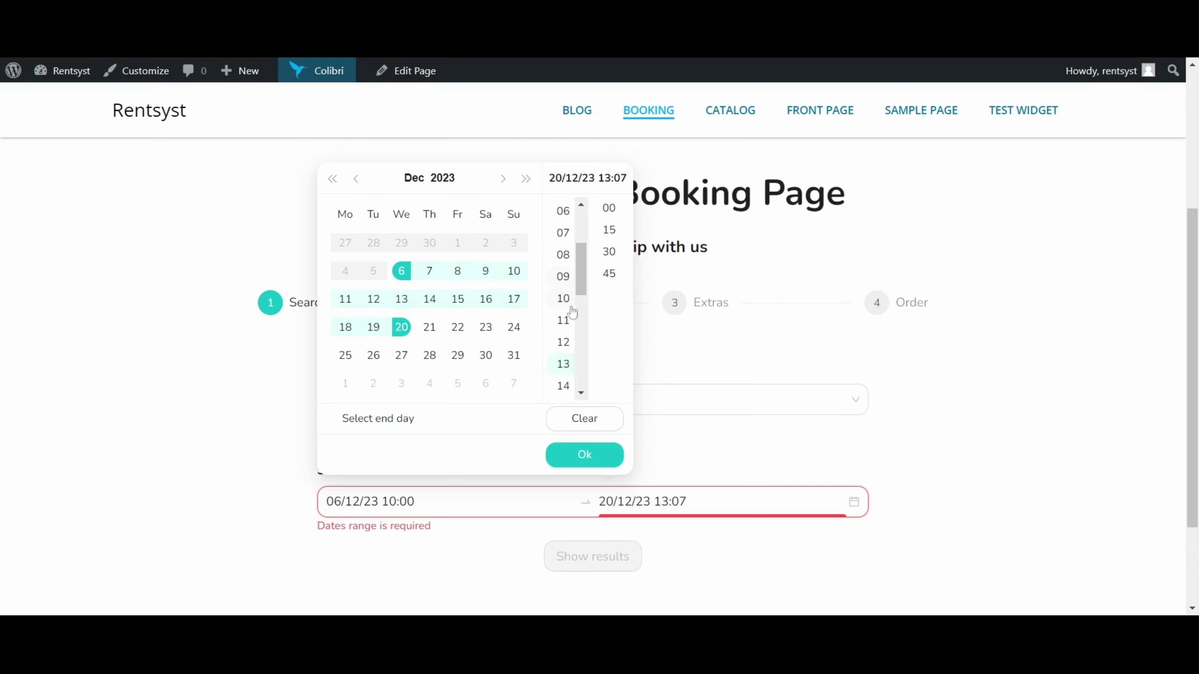
click(563, 296)
click(608, 213)
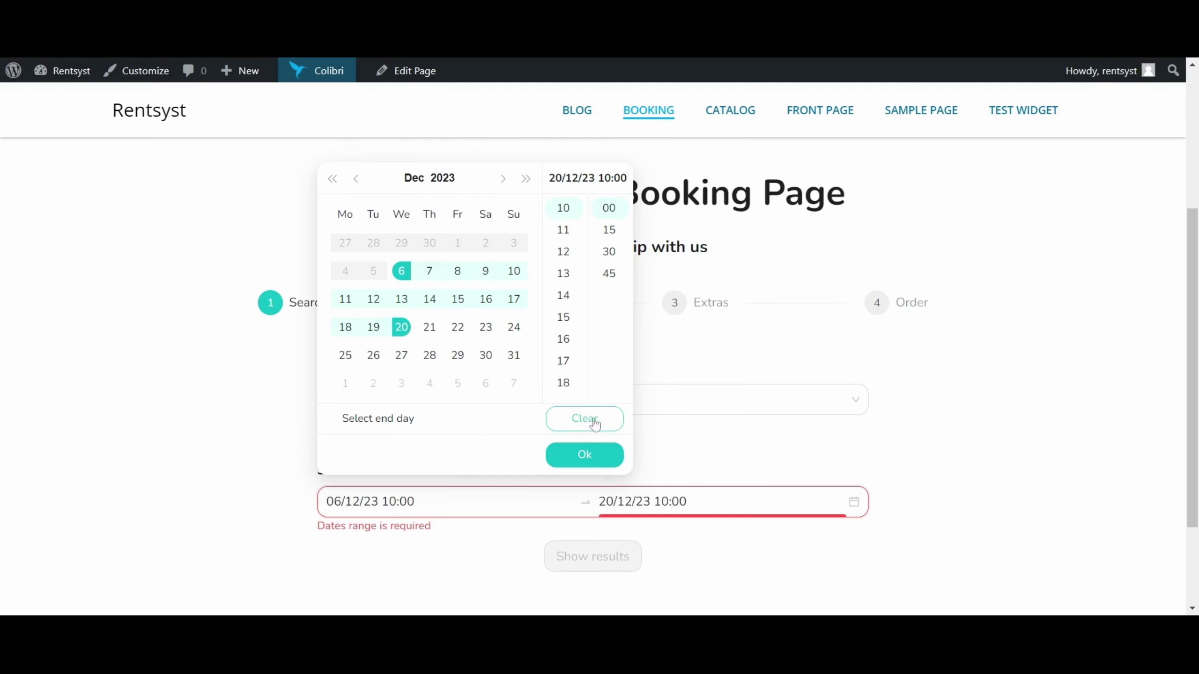
click(586, 455)
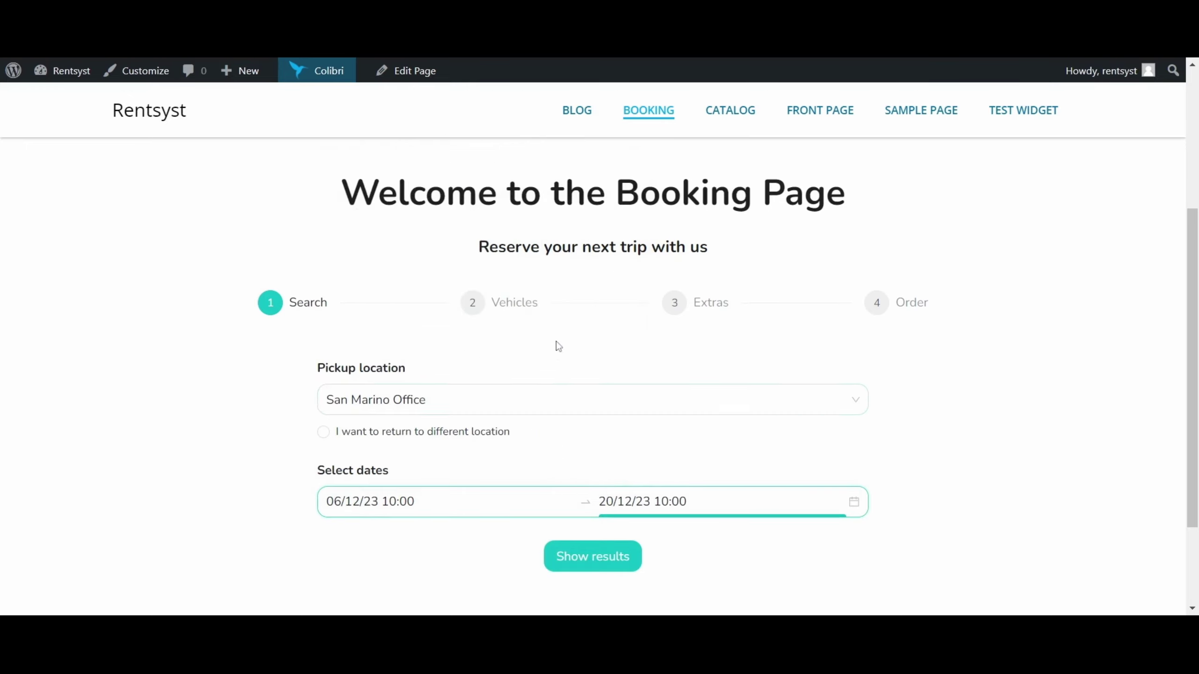
scroll(555, 345, down, 2)
click(604, 492)
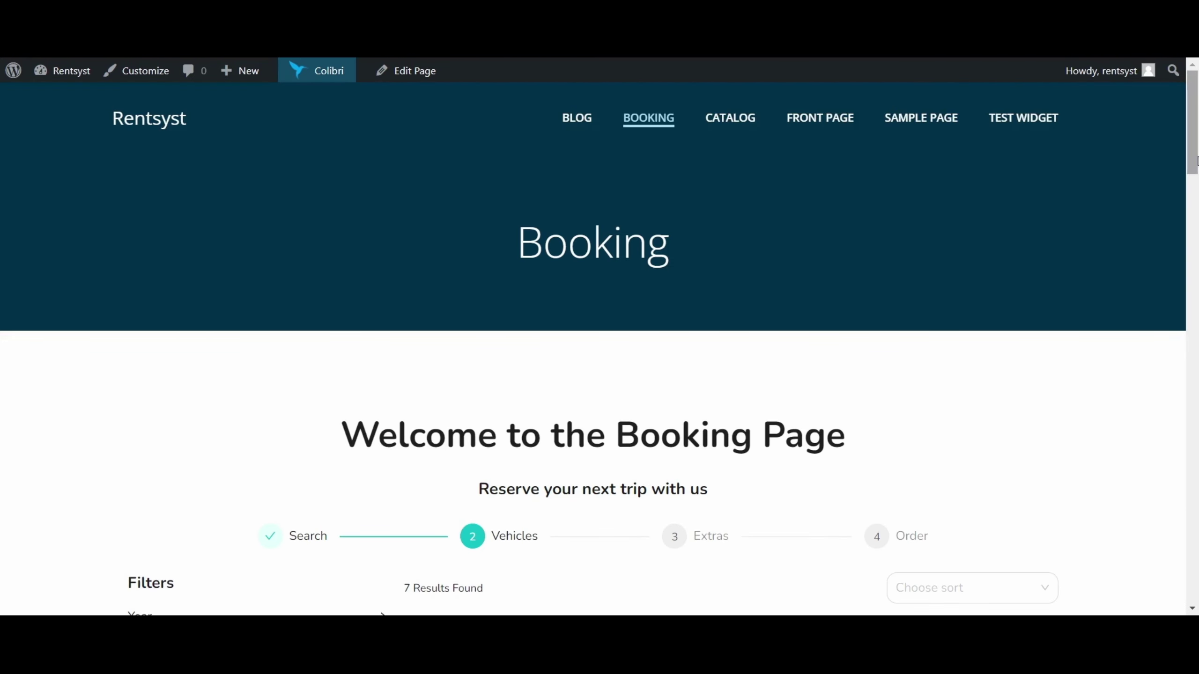
Scroll the vehicle results and highlight the 7 Results Found count.
scroll(798, 371, down, 7)
scroll(1194, 200, down, 2)
scroll(1195, 201, up, 1)
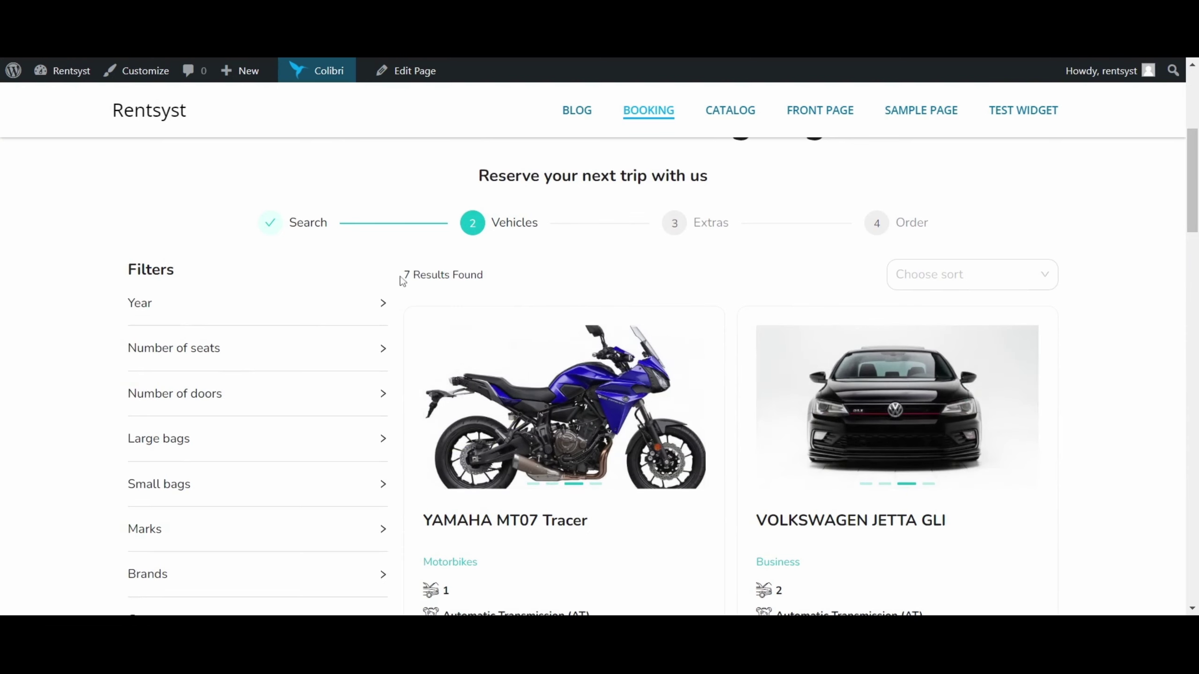
drag(401, 275, 499, 278)
click(1139, 208)
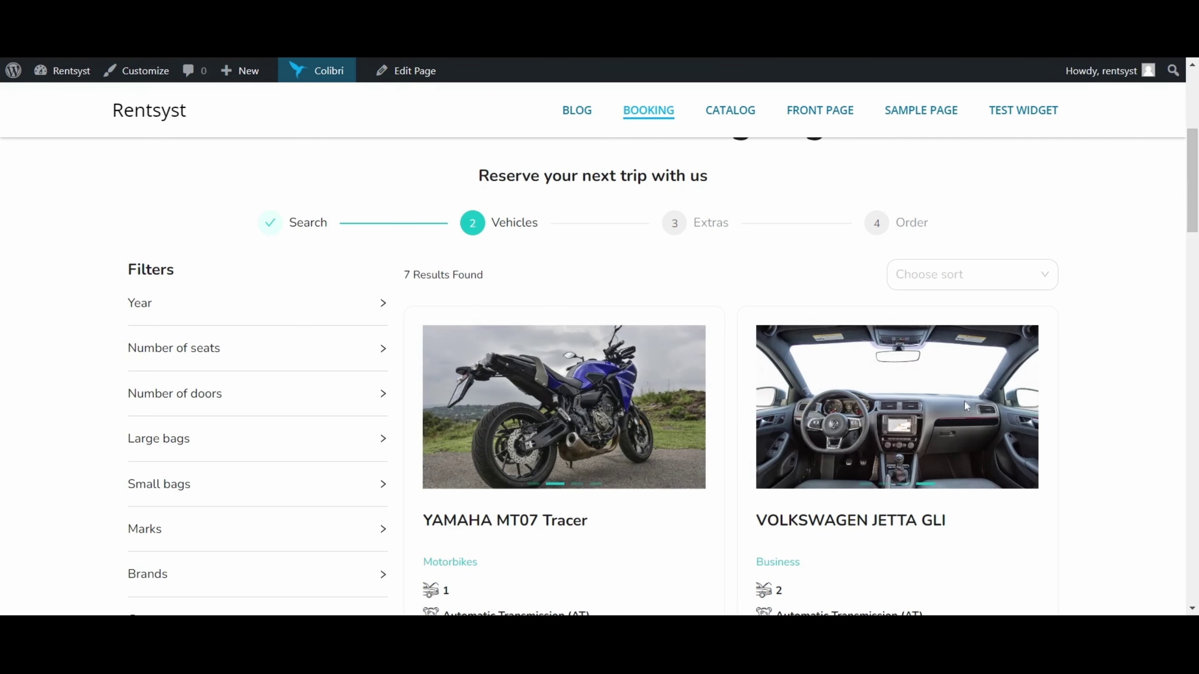
Highlight the Yamaha's original 420 € price, discounted 357.00 € total and 14-day period.
scroll(987, 293, down, 2)
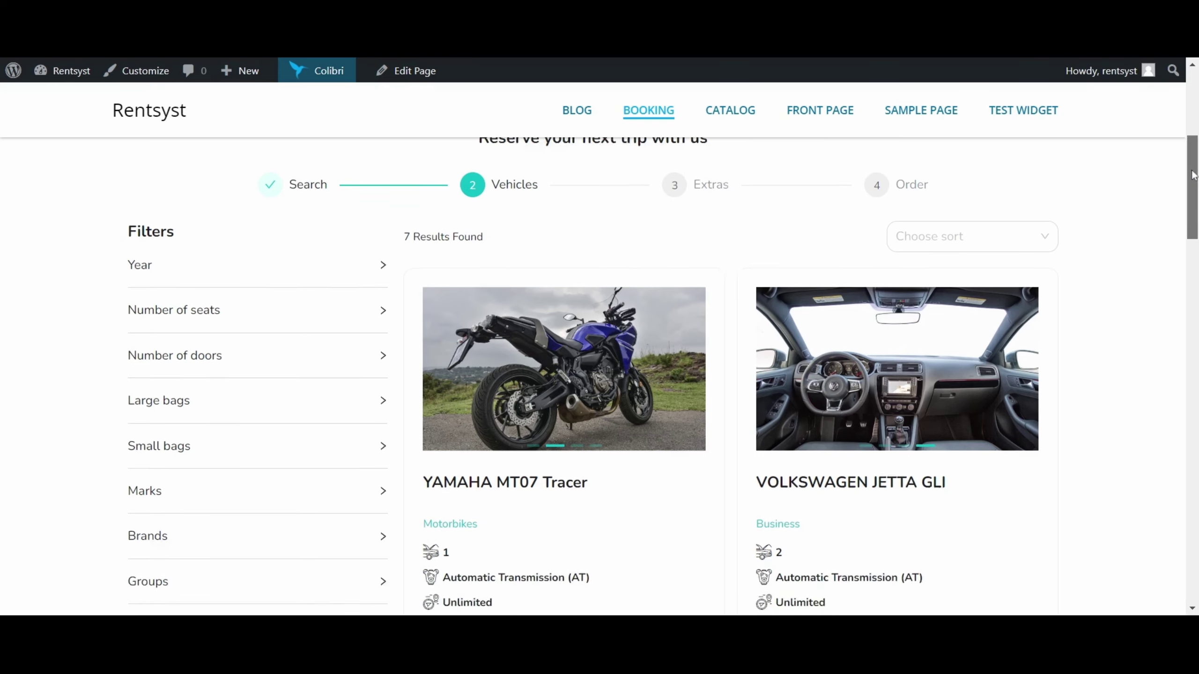
scroll(888, 236, down, 4)
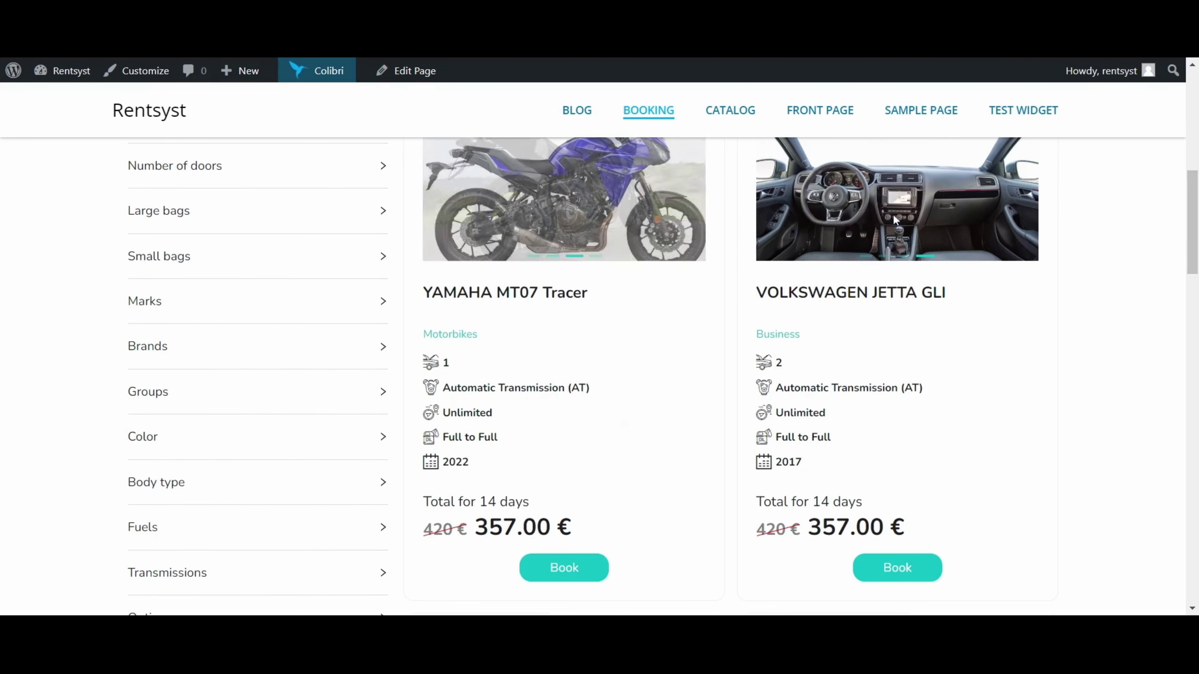
drag(423, 528, 544, 506)
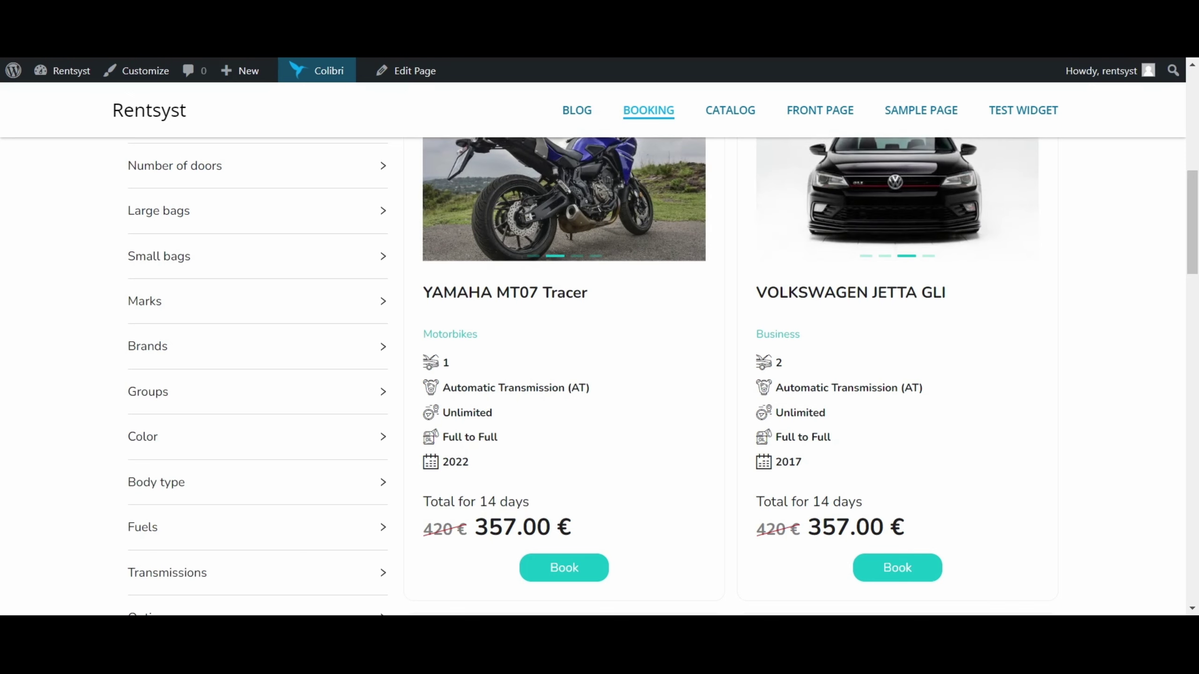
drag(475, 526, 582, 531)
drag(478, 501, 533, 505)
click(532, 505)
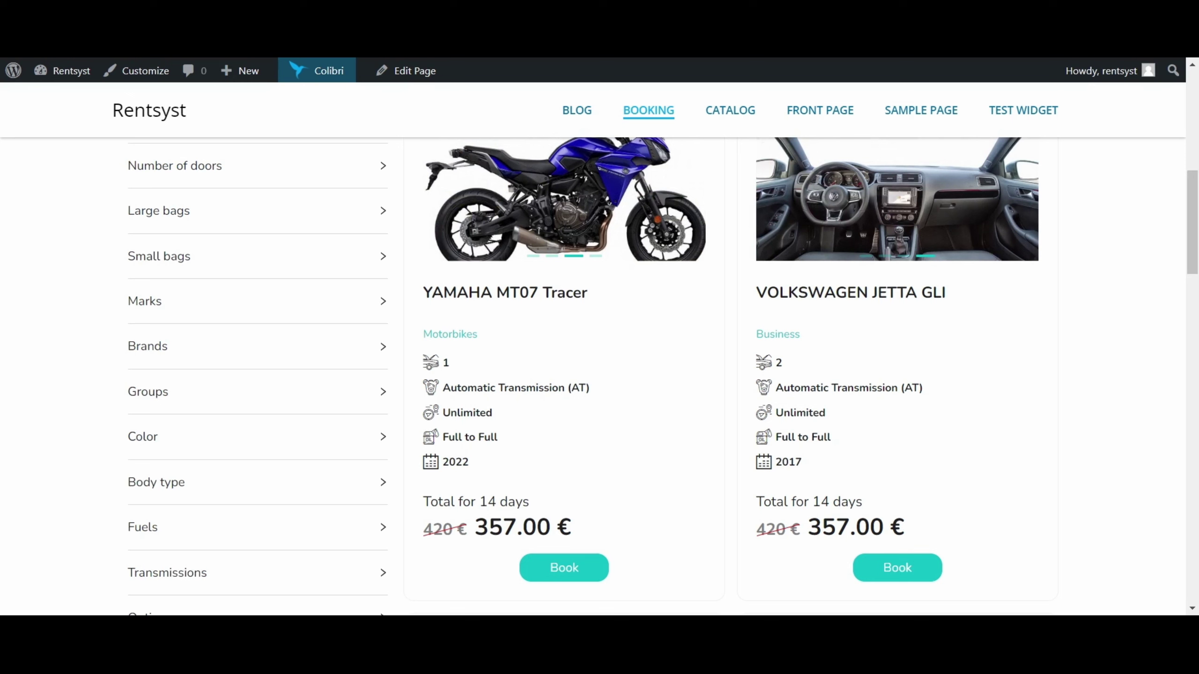
drag(423, 527, 467, 528)
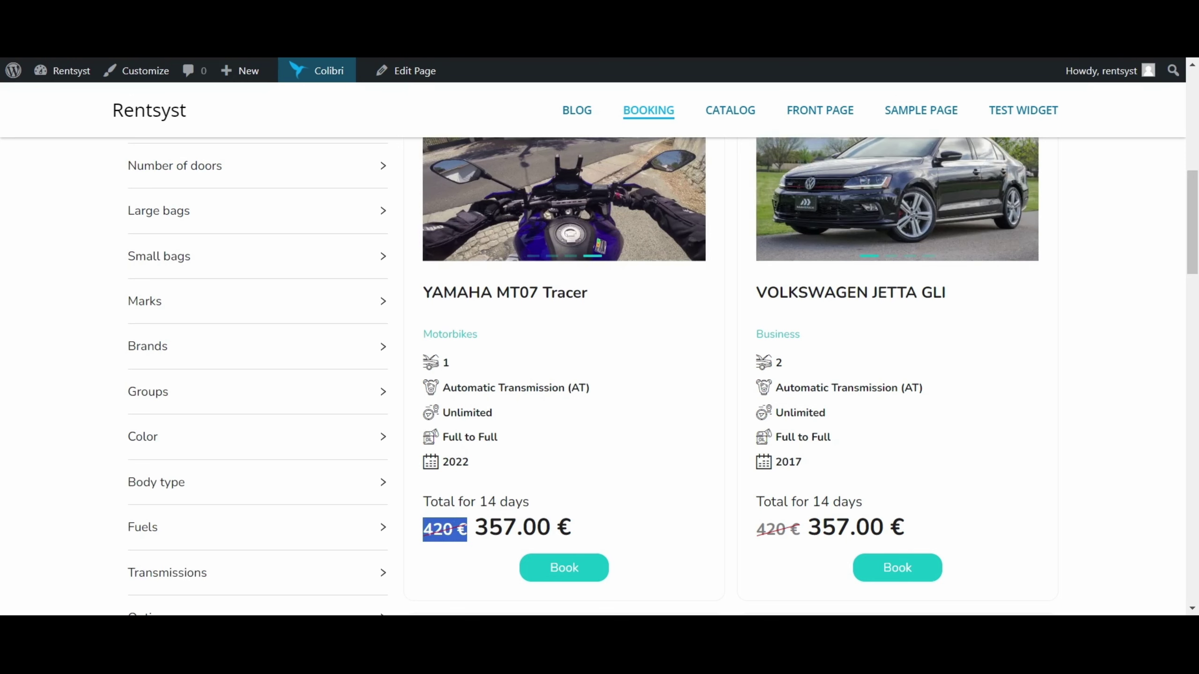
drag(478, 501, 533, 503)
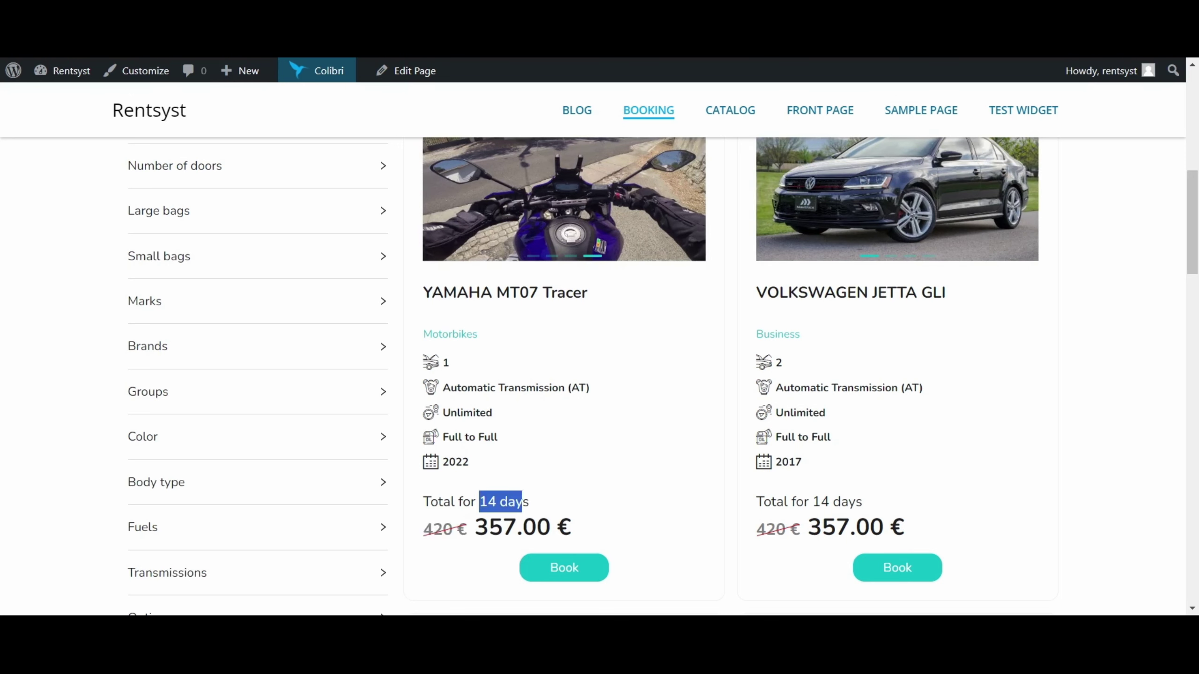
click(535, 504)
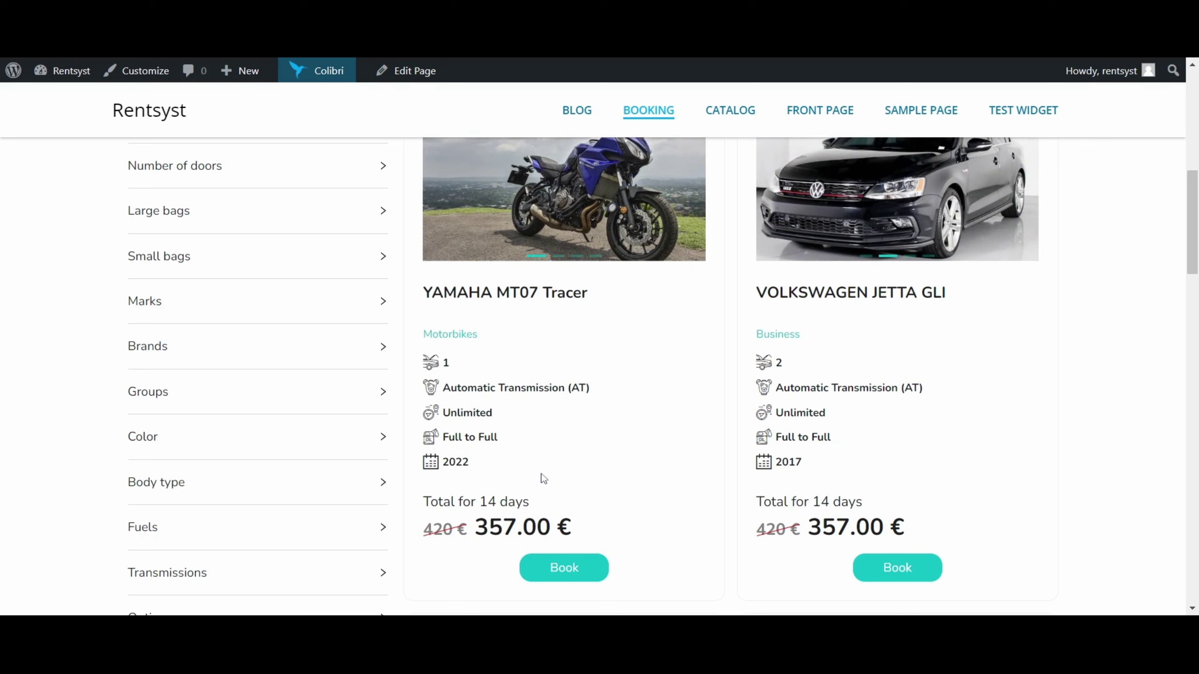
drag(475, 526, 592, 521)
click(592, 522)
drag(475, 526, 571, 526)
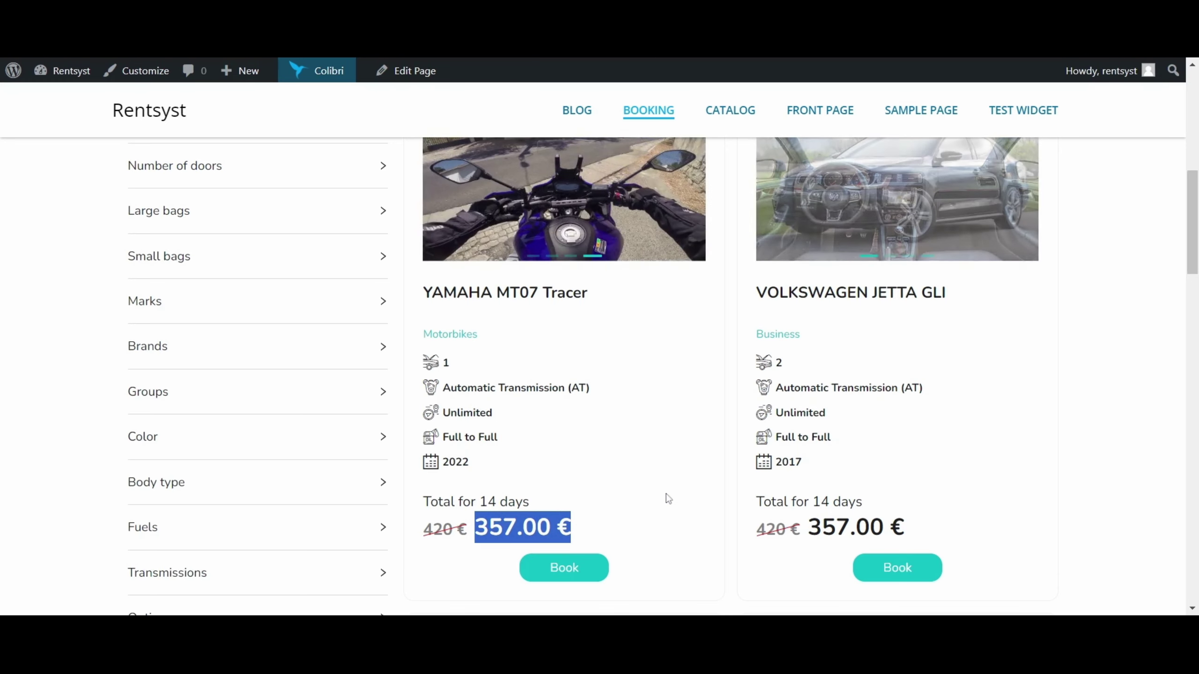
Scroll down the vehicle list to the Polestar 1 offer at 535.50 € for 14 days.
scroll(664, 496, down, 5)
scroll(665, 496, down, 5)
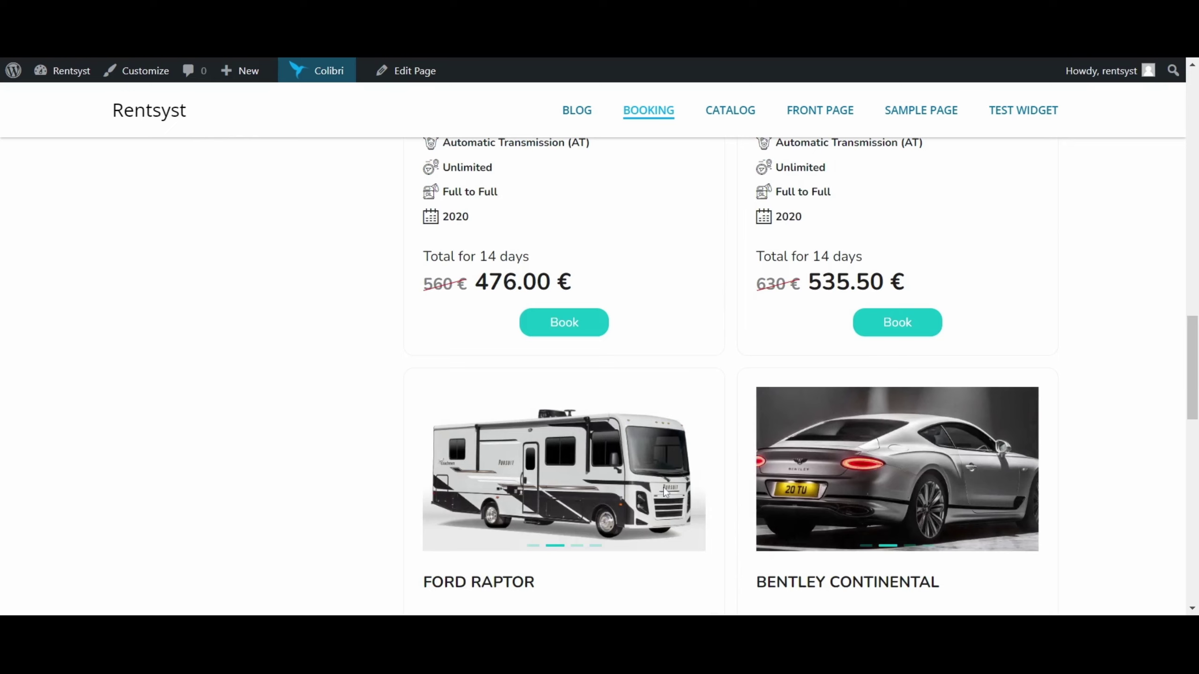
scroll(666, 494, up, 5)
scroll(704, 481, down, 5)
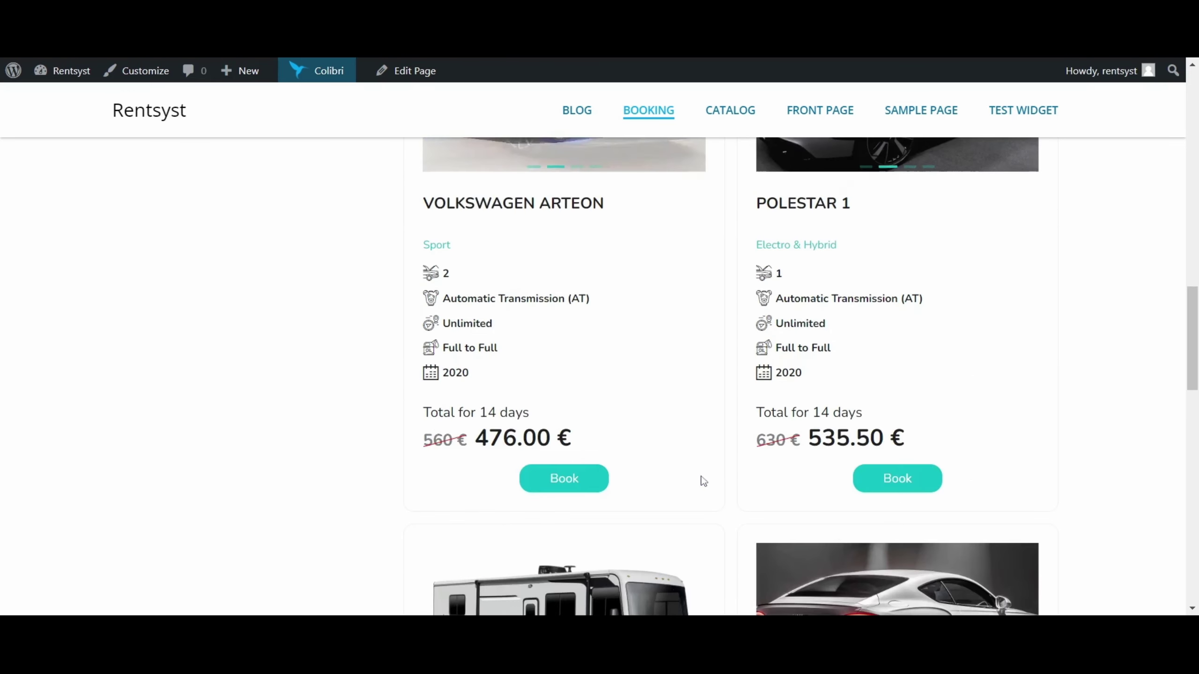
scroll(701, 482, up, 2)
drag(755, 281, 881, 288)
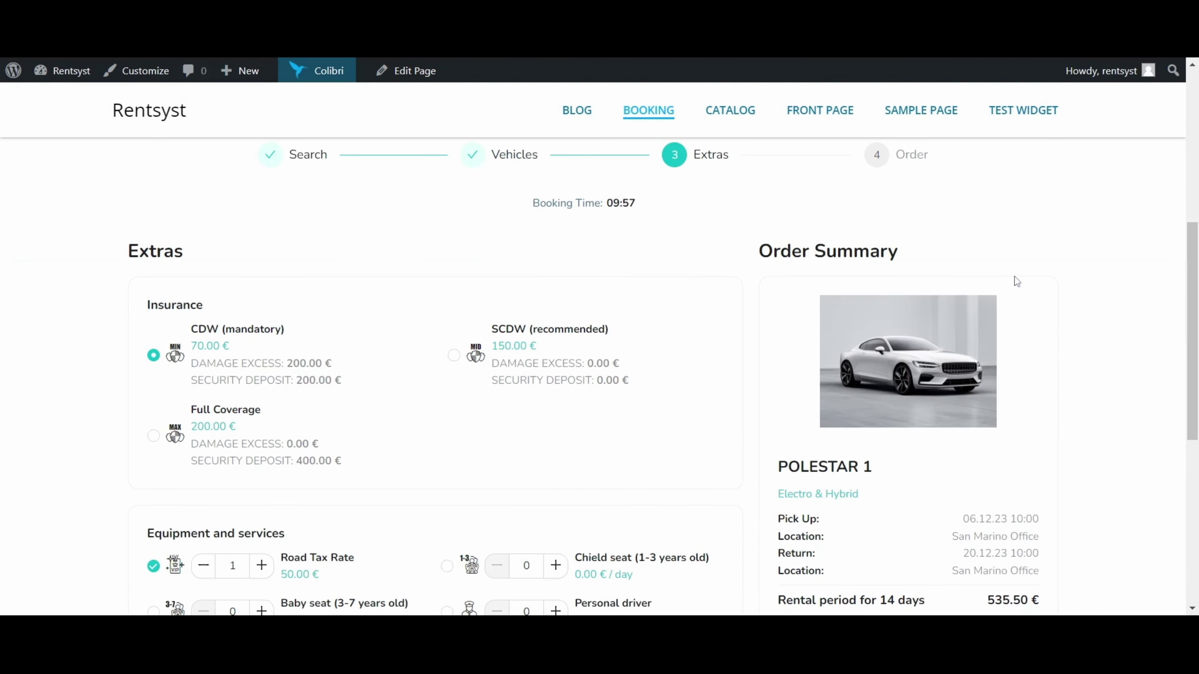
Add a baby seat to the extras and switch the insurance to Full Coverage (200.00 €).
triple_click(924, 257)
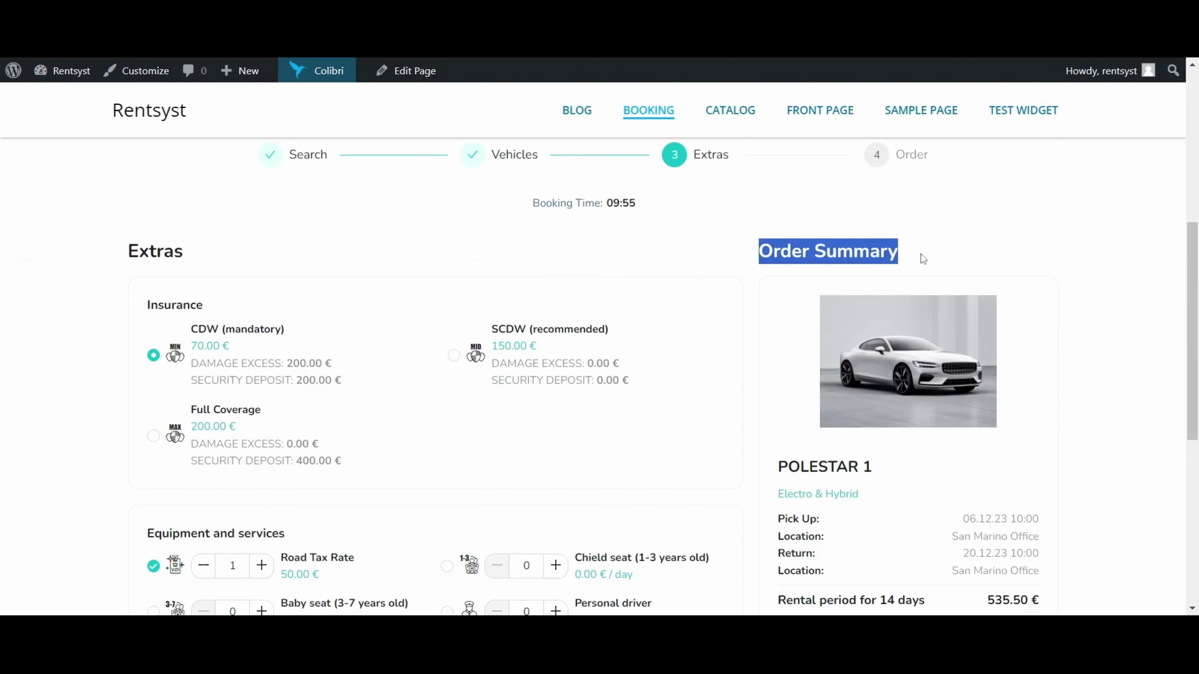
scroll(923, 257, down, 2)
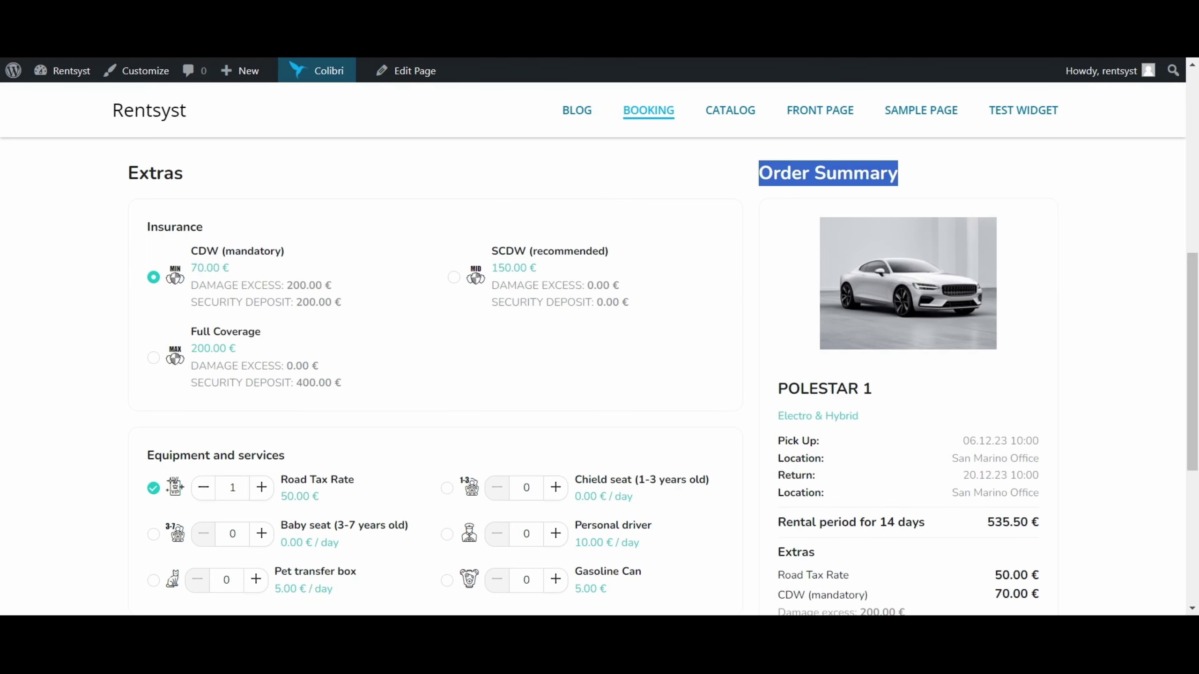
scroll(331, 307, down, 4)
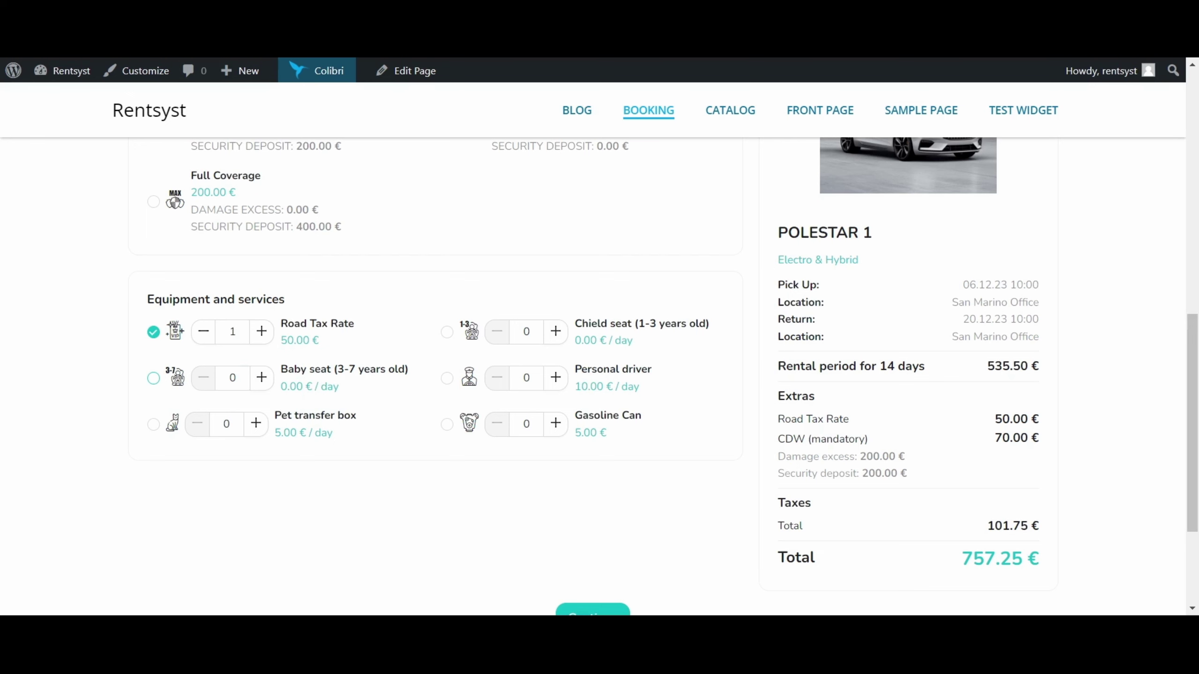
click(153, 380)
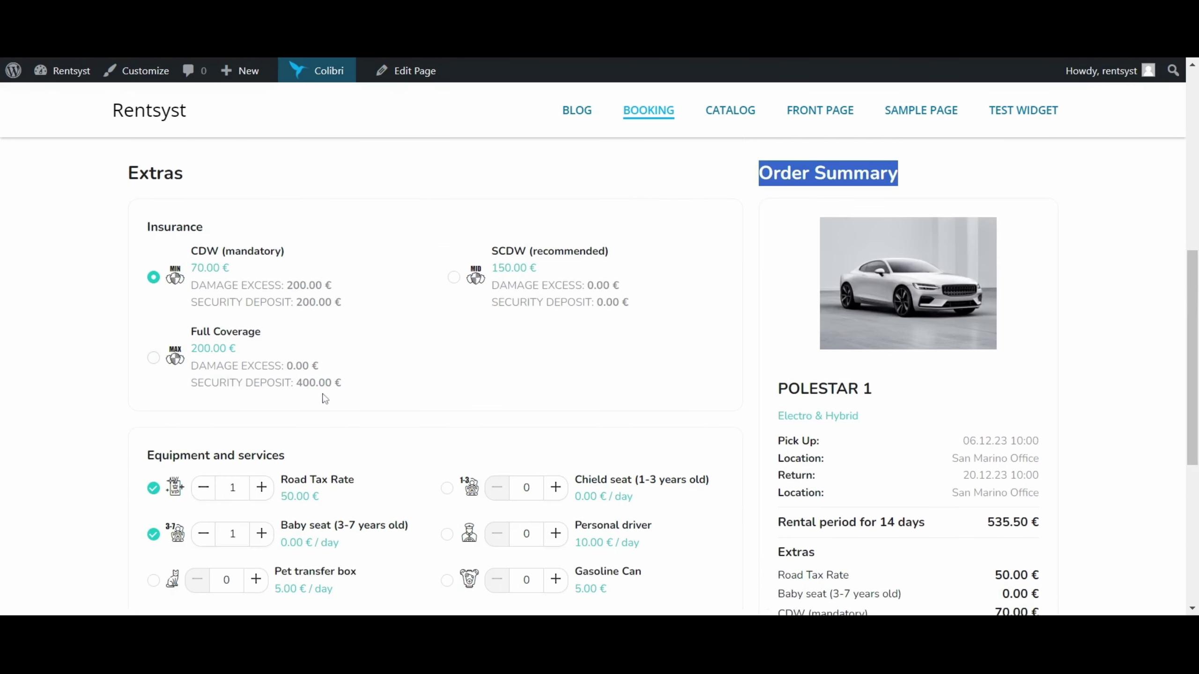
scroll(752, 392, down, 3)
scroll(680, 389, up, 2)
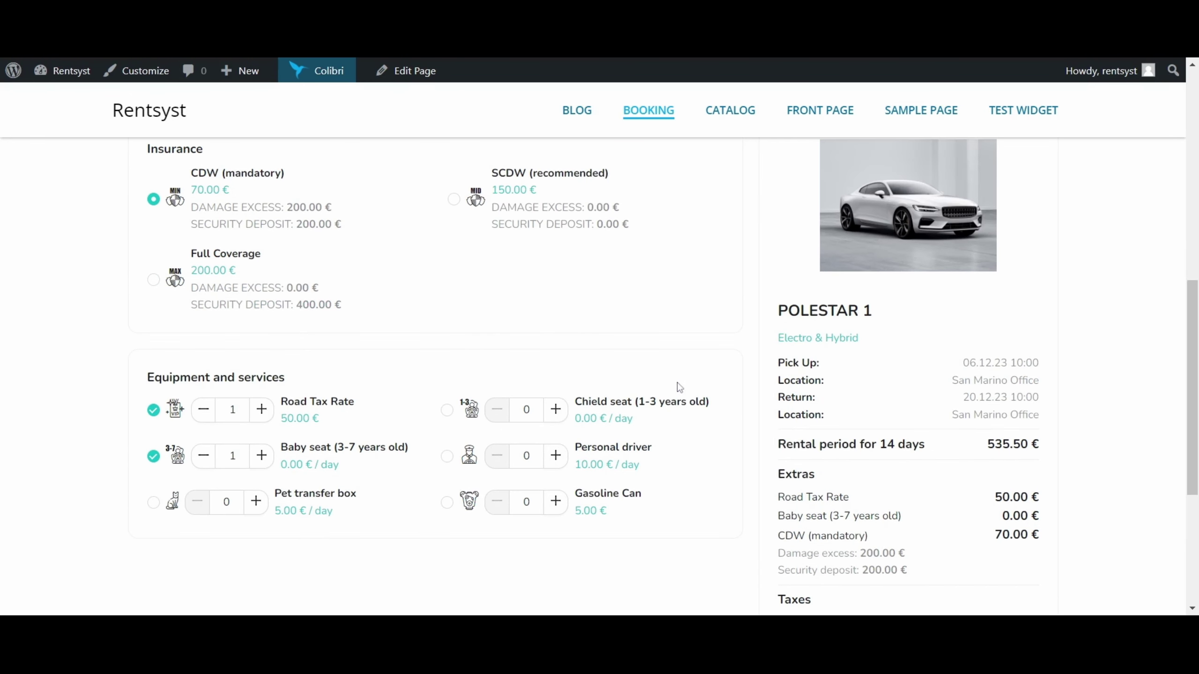
click(154, 281)
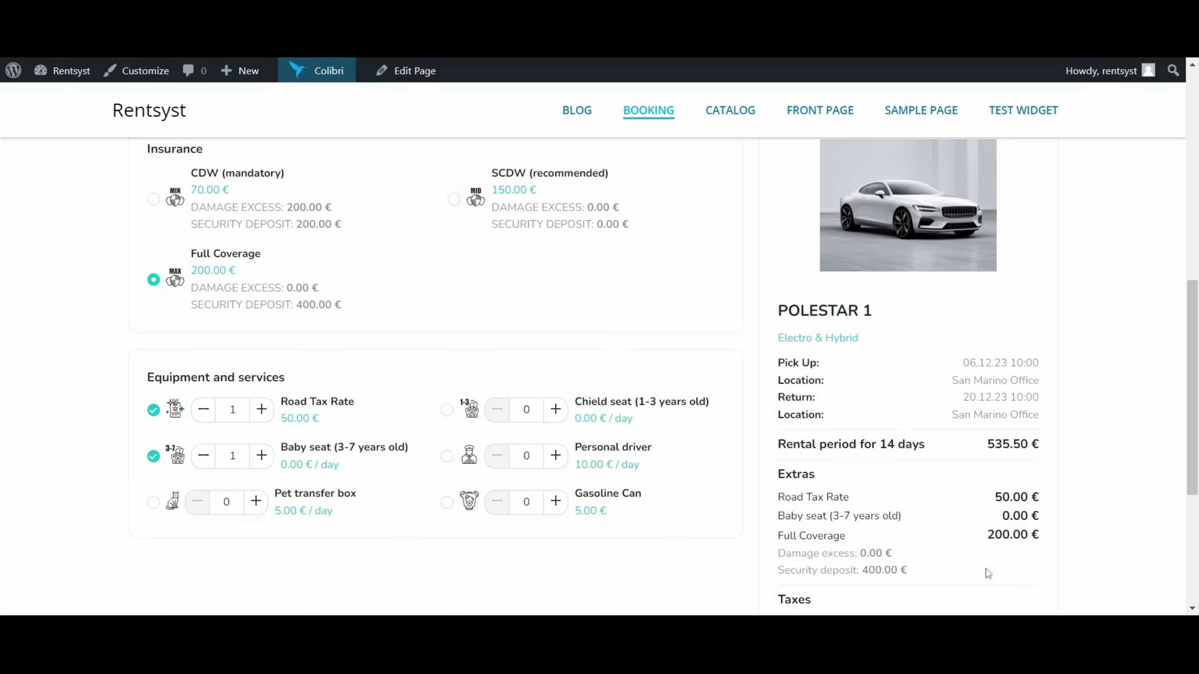
drag(987, 535, 1039, 535)
Highlight the remaining booking time countdown in the order summary.
scroll(936, 348, up, 6)
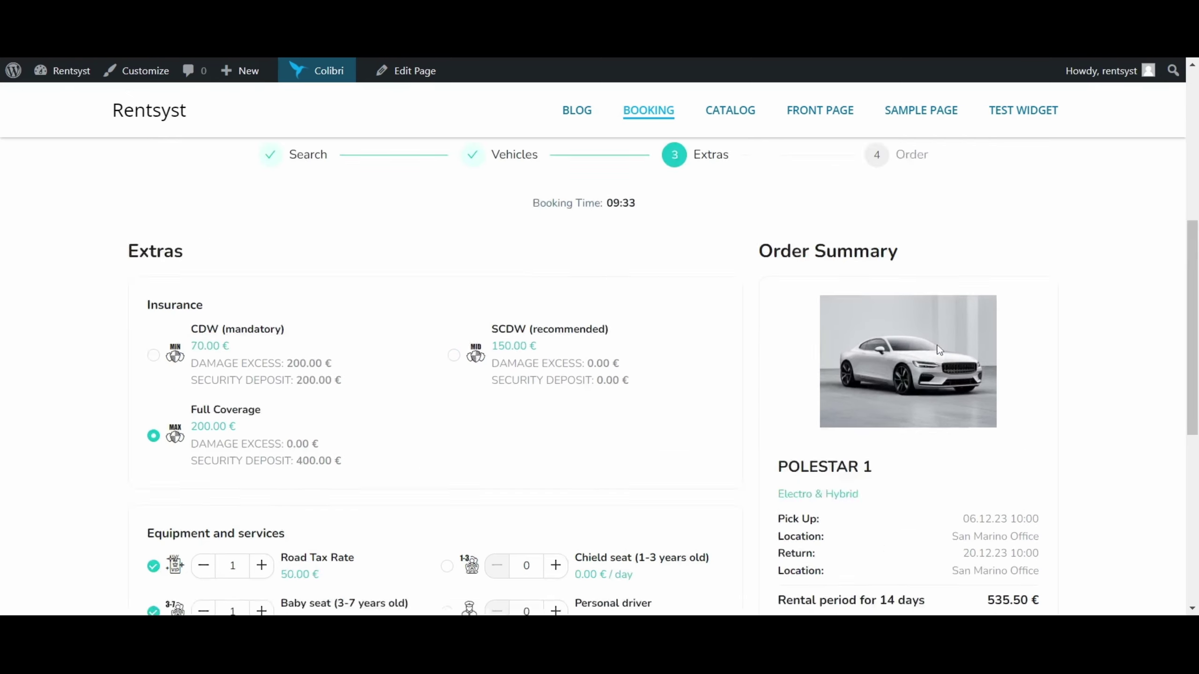
scroll(665, 281, down, 9)
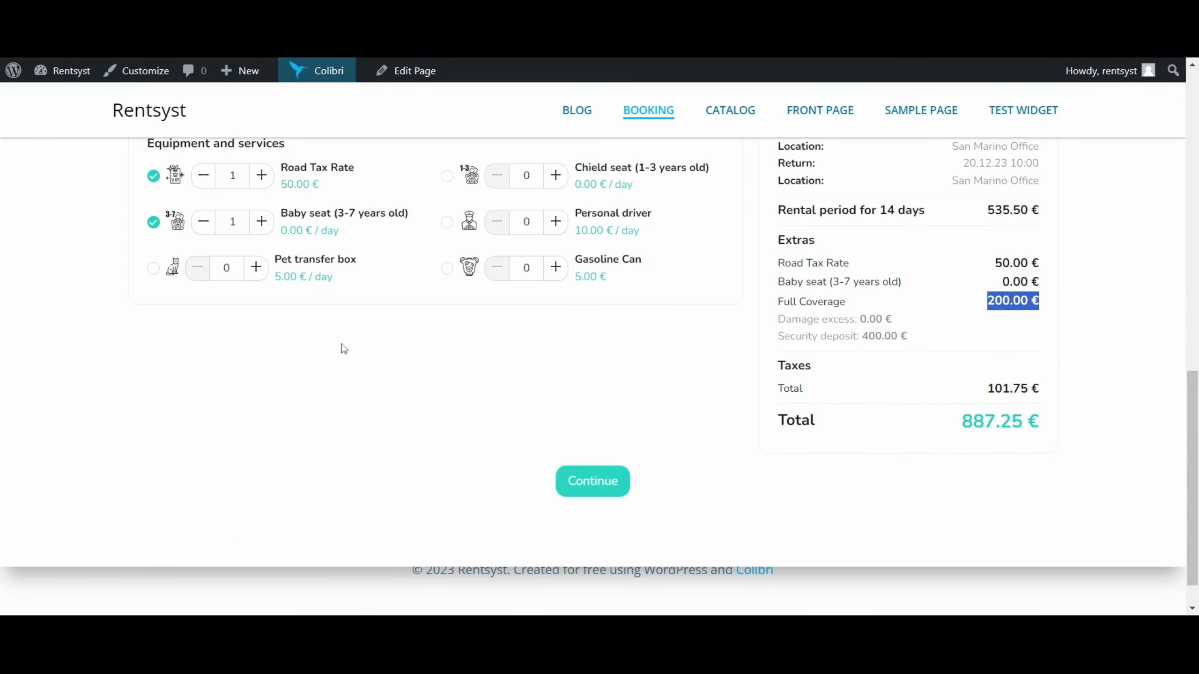
scroll(342, 348, up, 10)
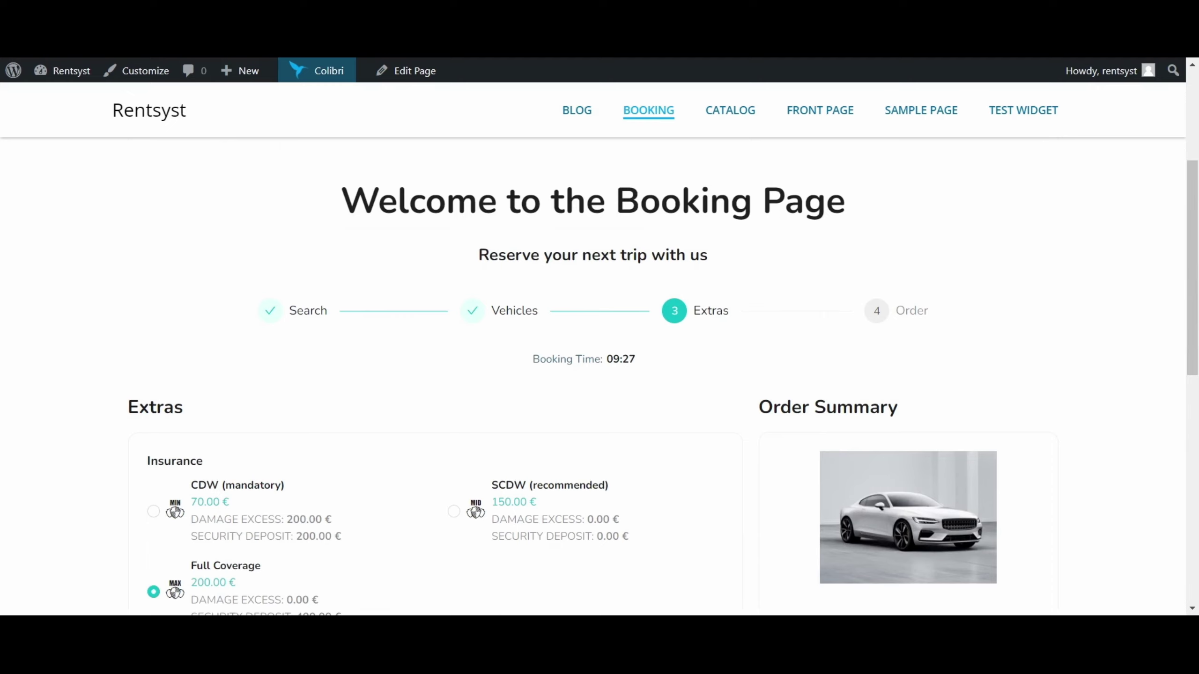
double_click(651, 364)
double_click(647, 359)
scroll(765, 359, down, 3)
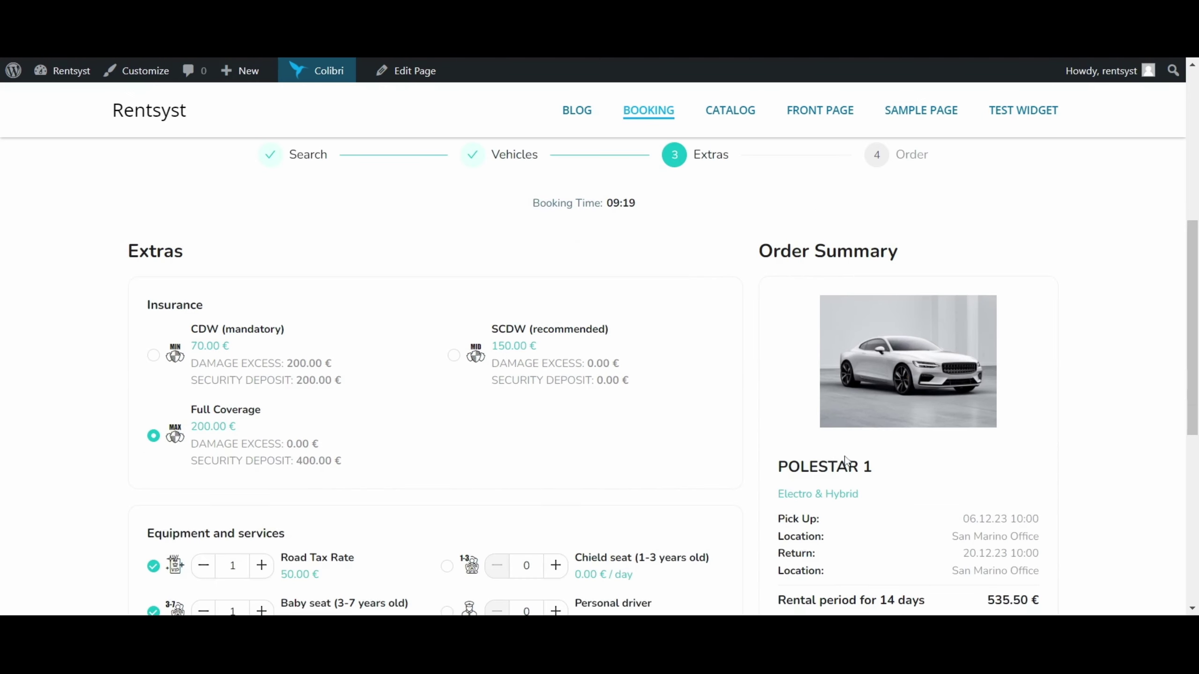
drag(778, 466, 874, 467)
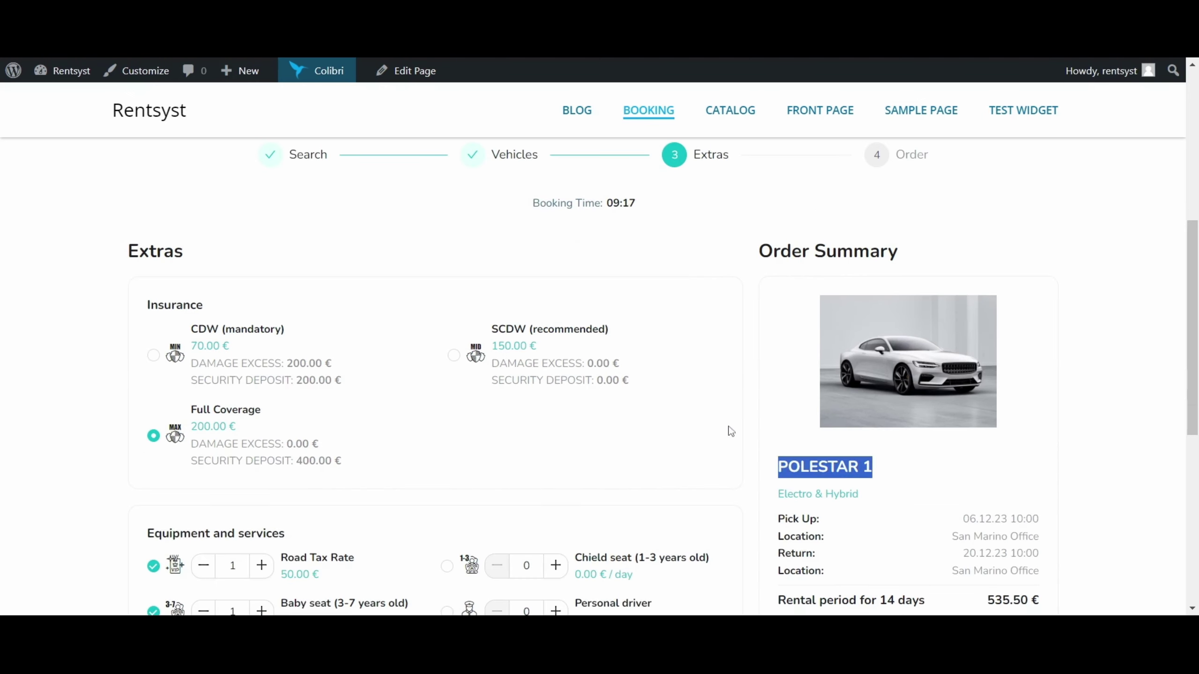
scroll(721, 417, up, 2)
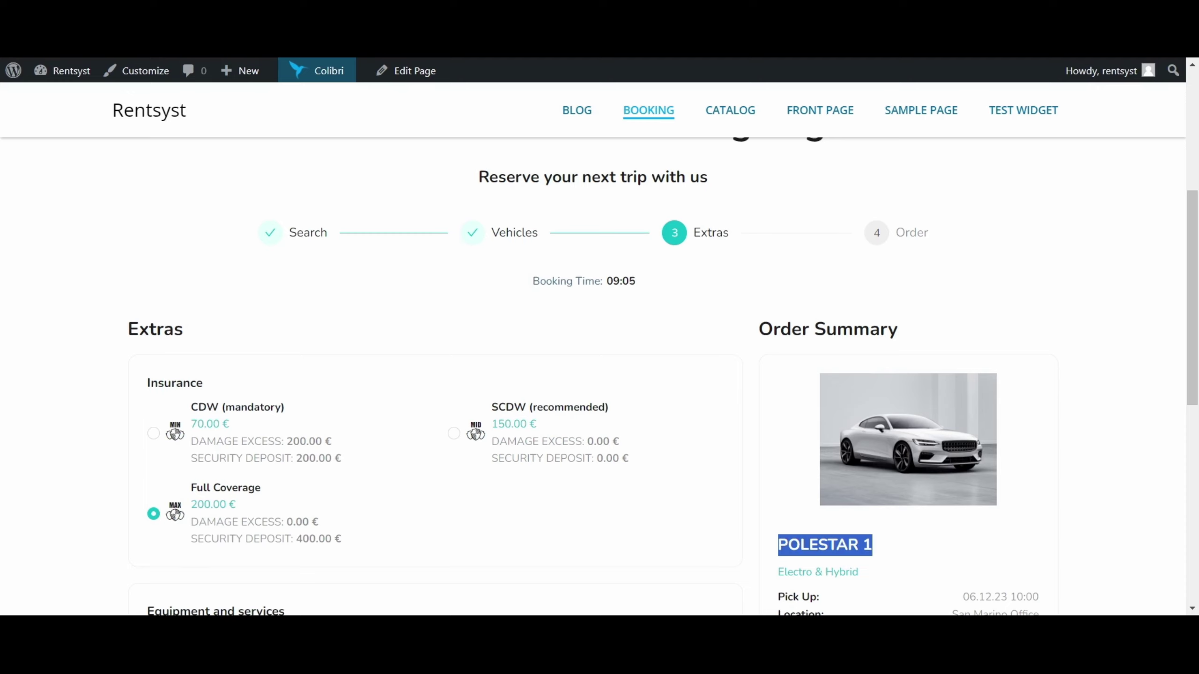
drag(606, 281, 641, 283)
click(852, 451)
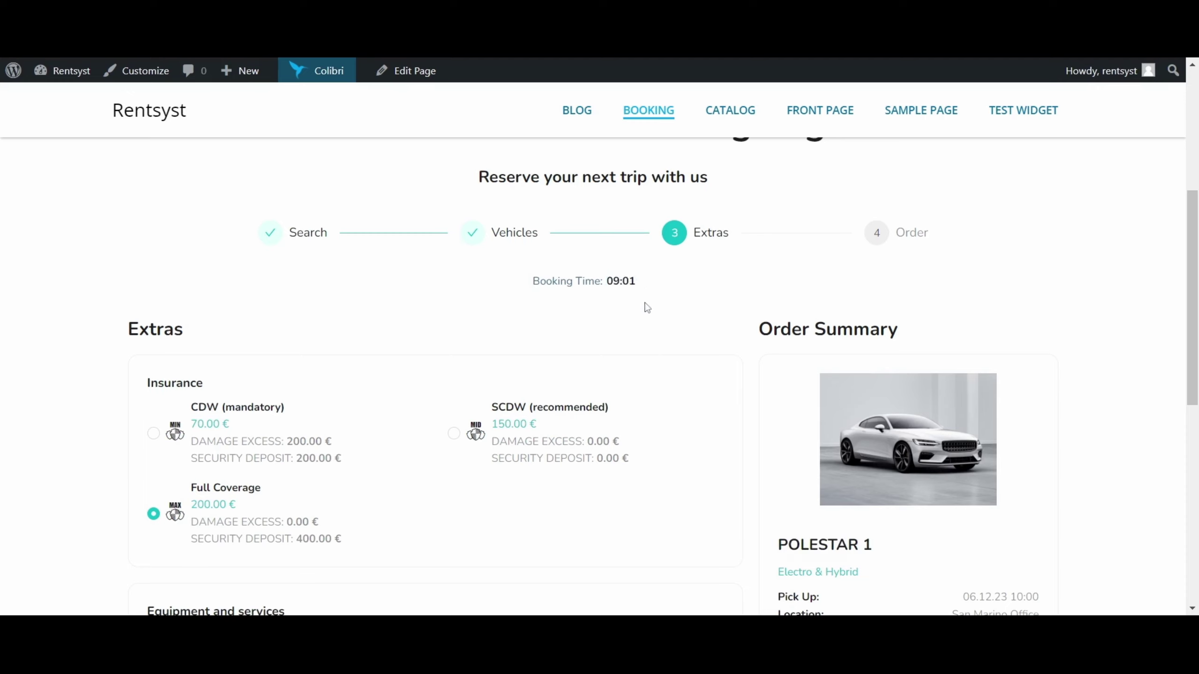
drag(606, 282, 638, 283)
drag(609, 281, 646, 288)
Continue from the extras to the order step with the 887.25 € total.
scroll(660, 284, down, 3)
scroll(637, 267, down, 6)
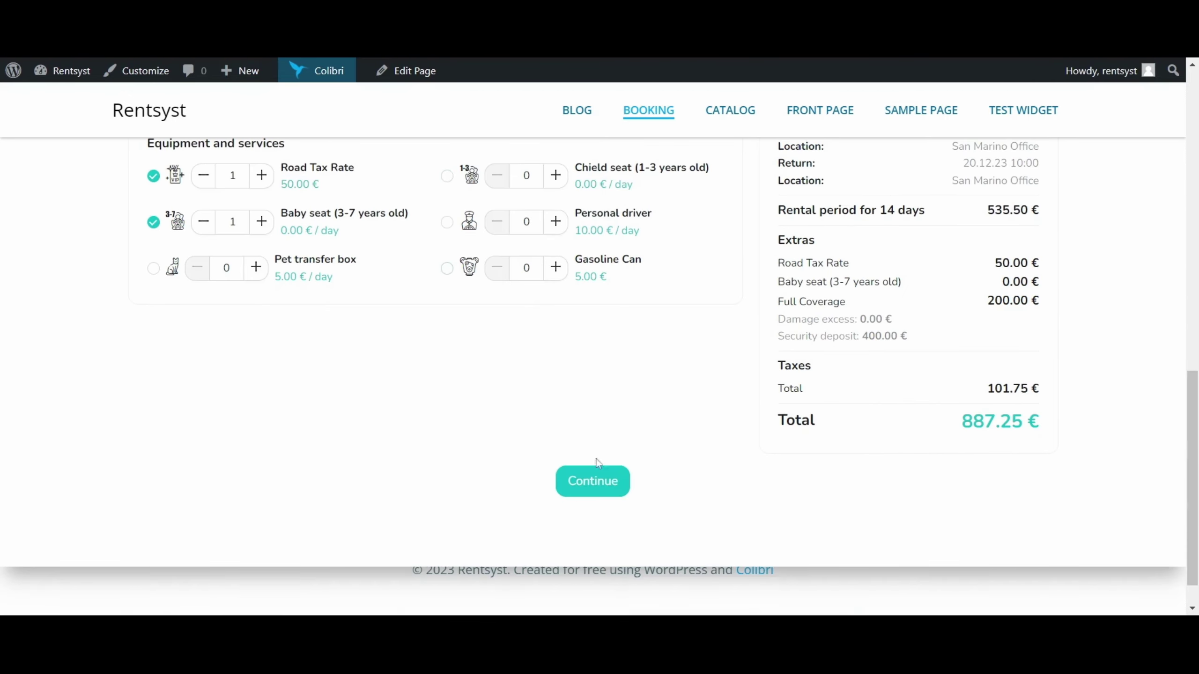
click(596, 470)
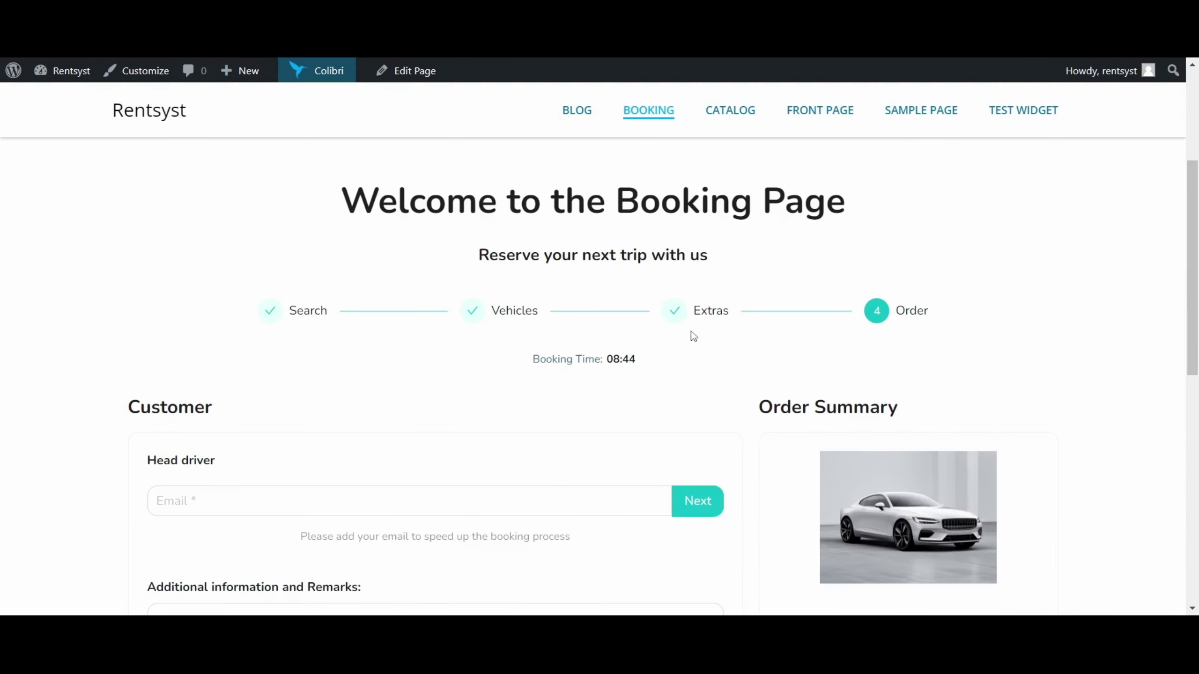
Enter the head driver's e-mail address and submit it to unlock the driver details form.
scroll(693, 336, down, 3)
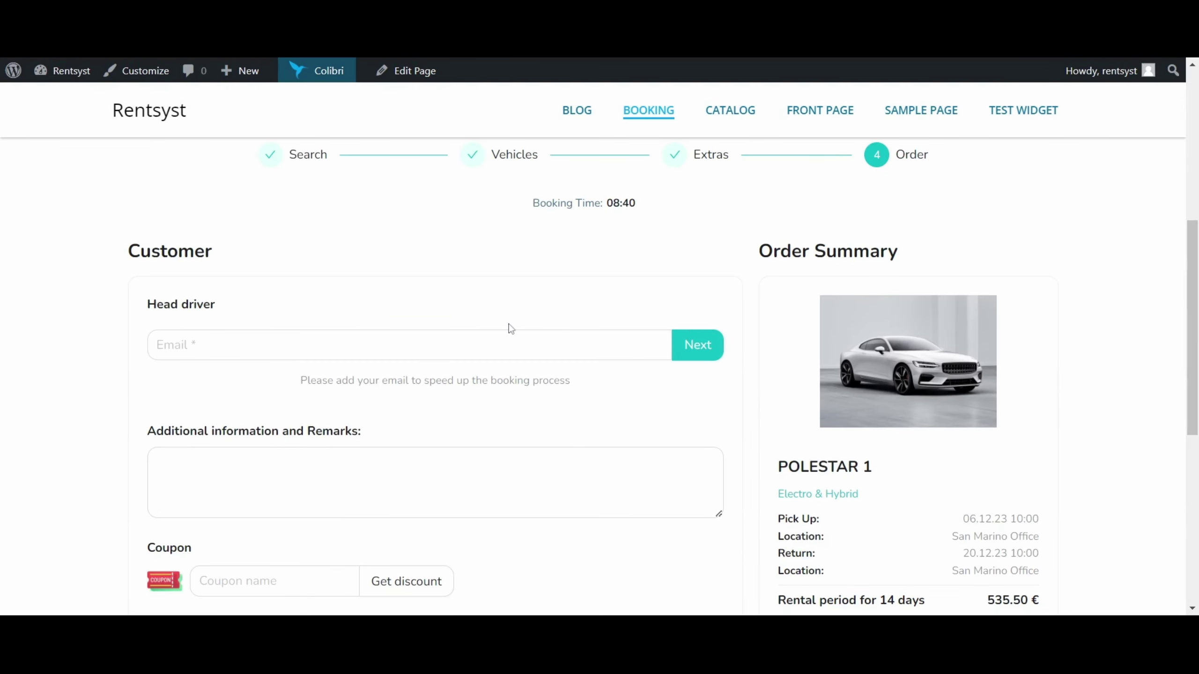
scroll(511, 329, down, 5)
scroll(463, 366, up, 2)
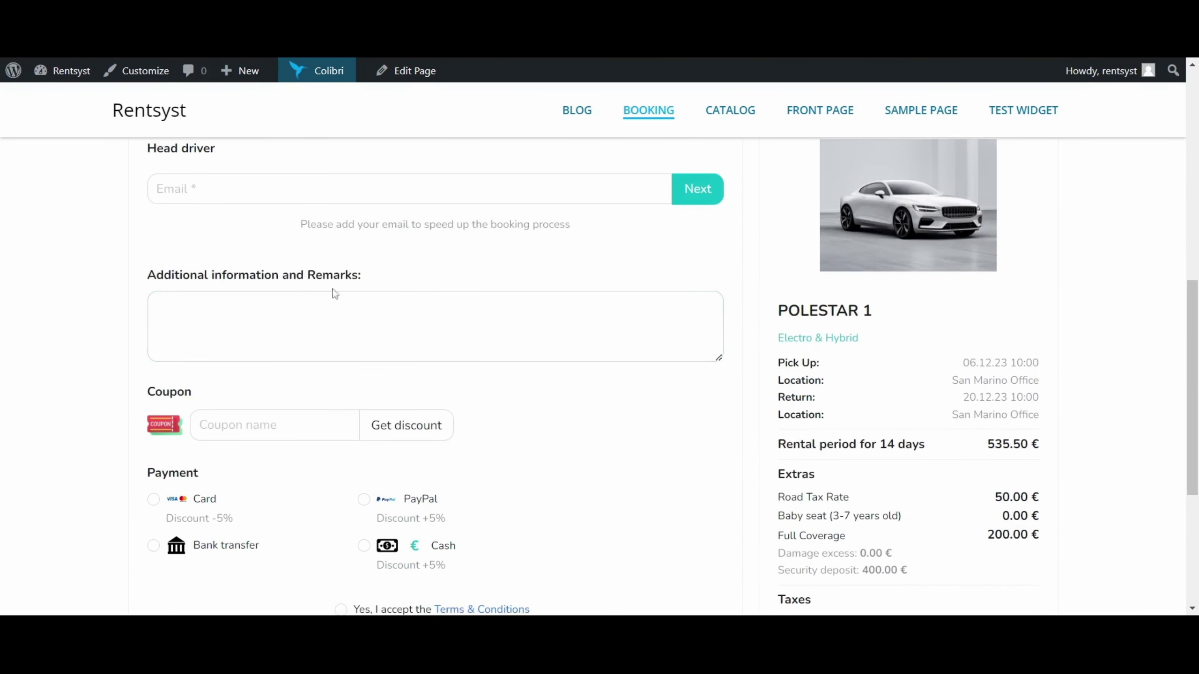
scroll(284, 293, up, 2)
drag(145, 226, 238, 231)
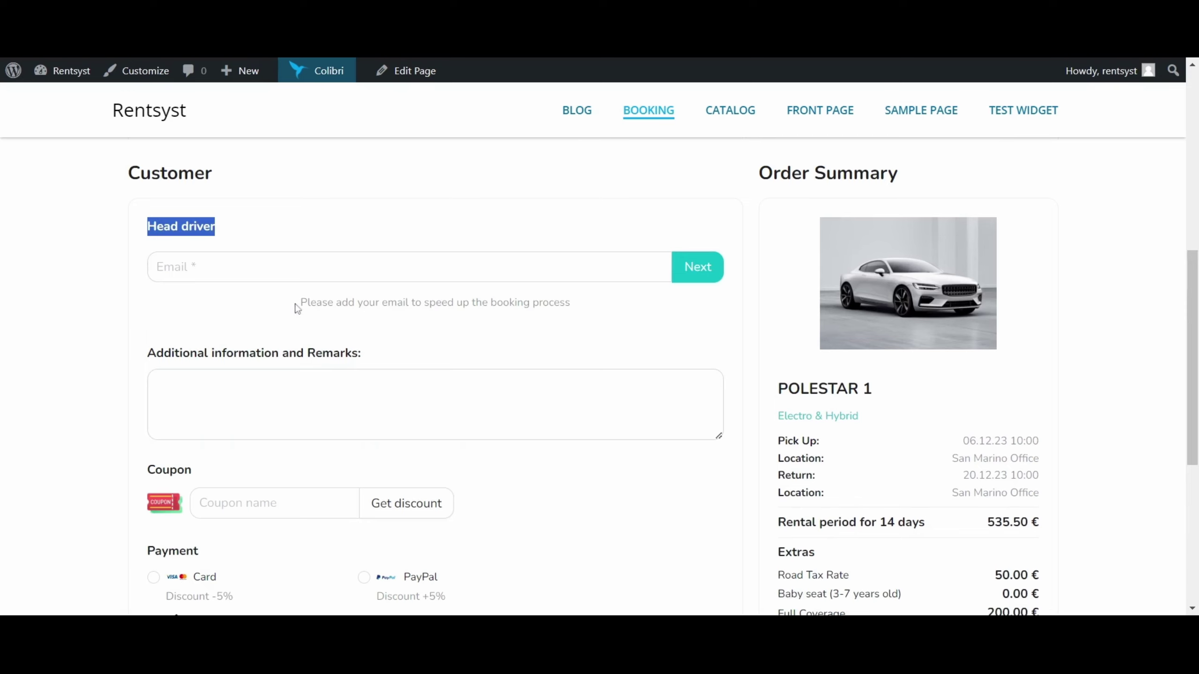
drag(297, 308, 590, 317)
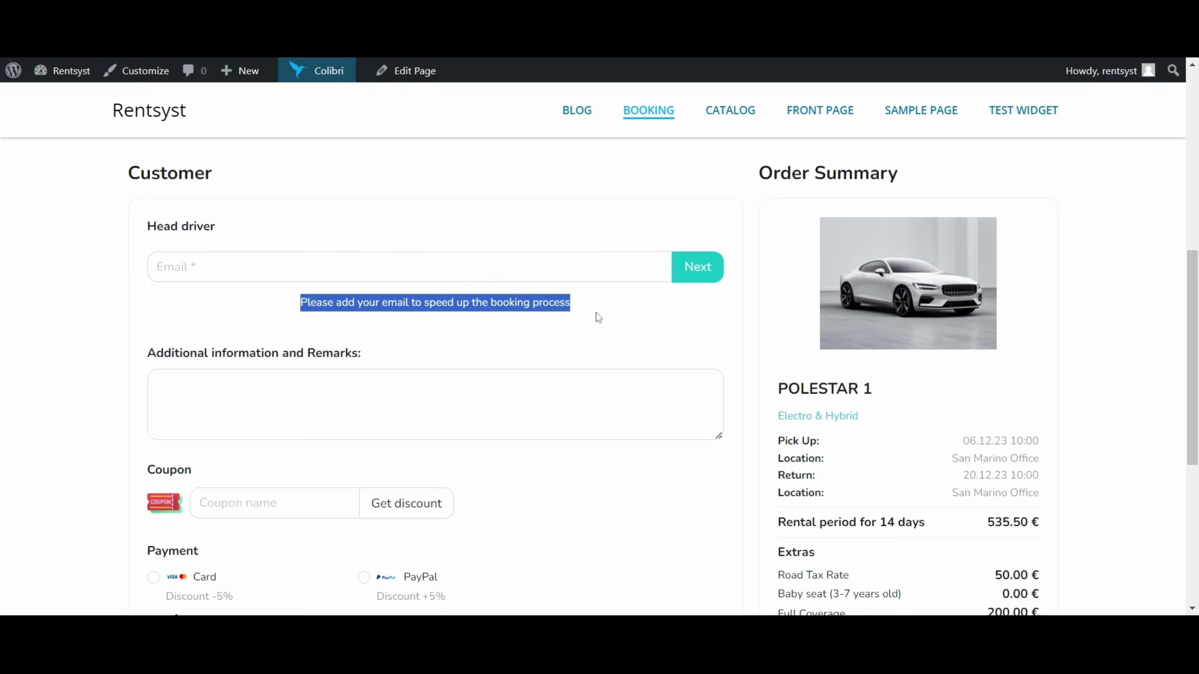
click(158, 267)
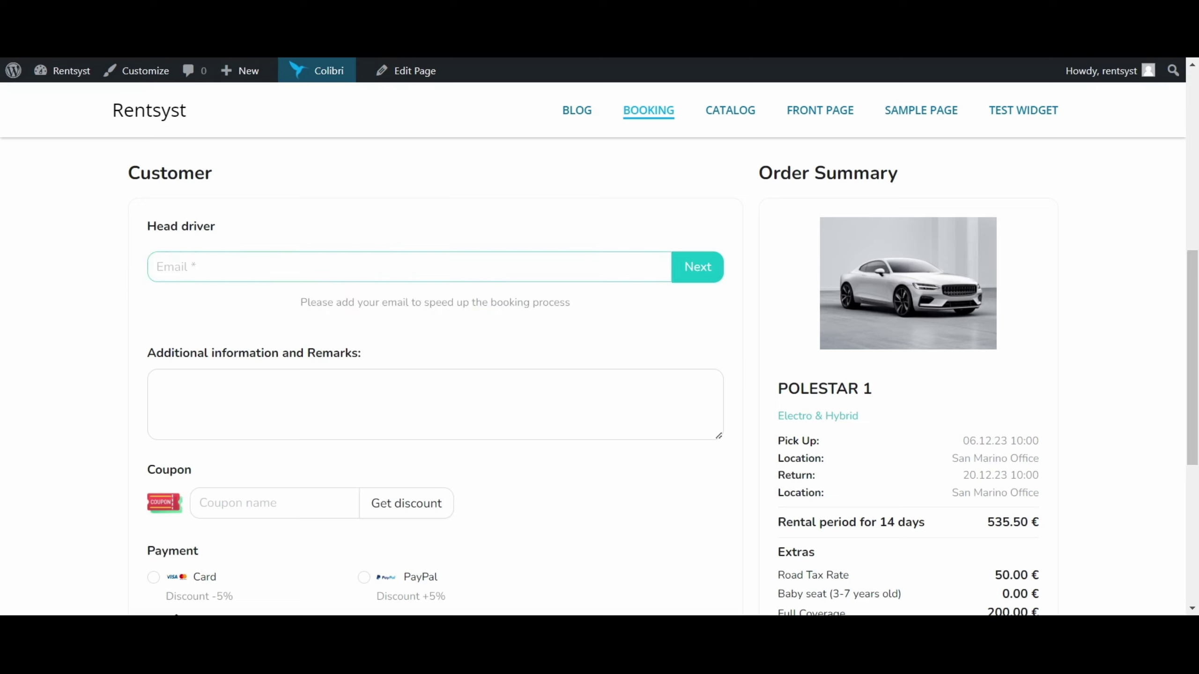
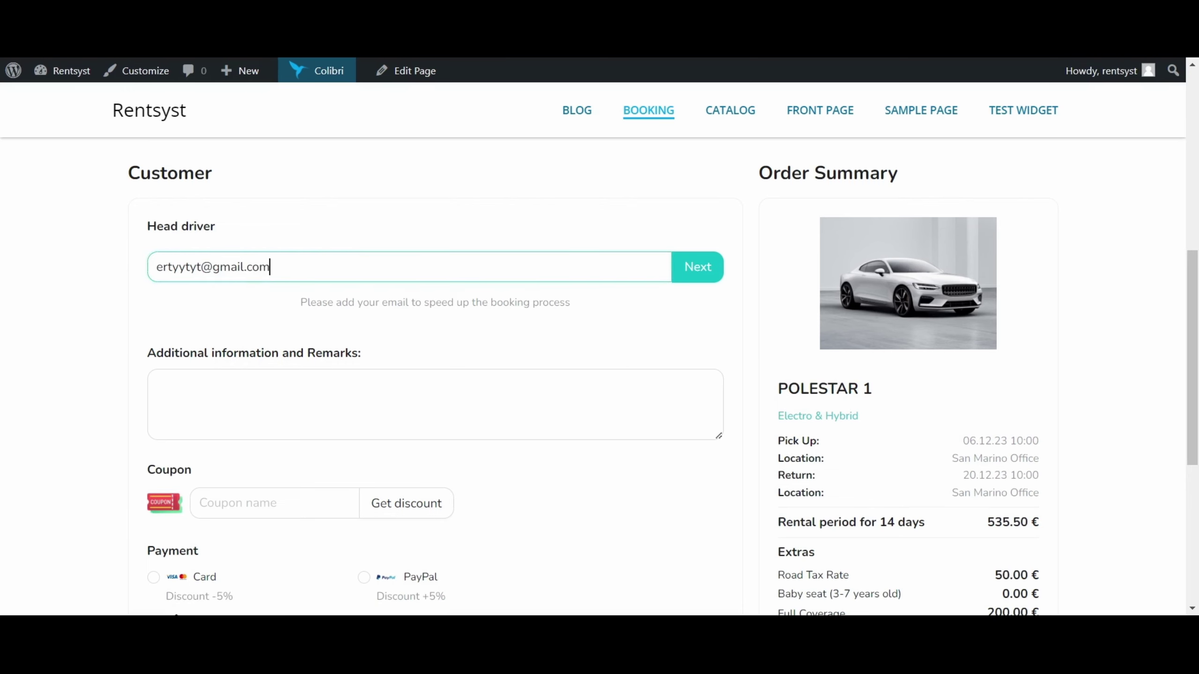
click(701, 268)
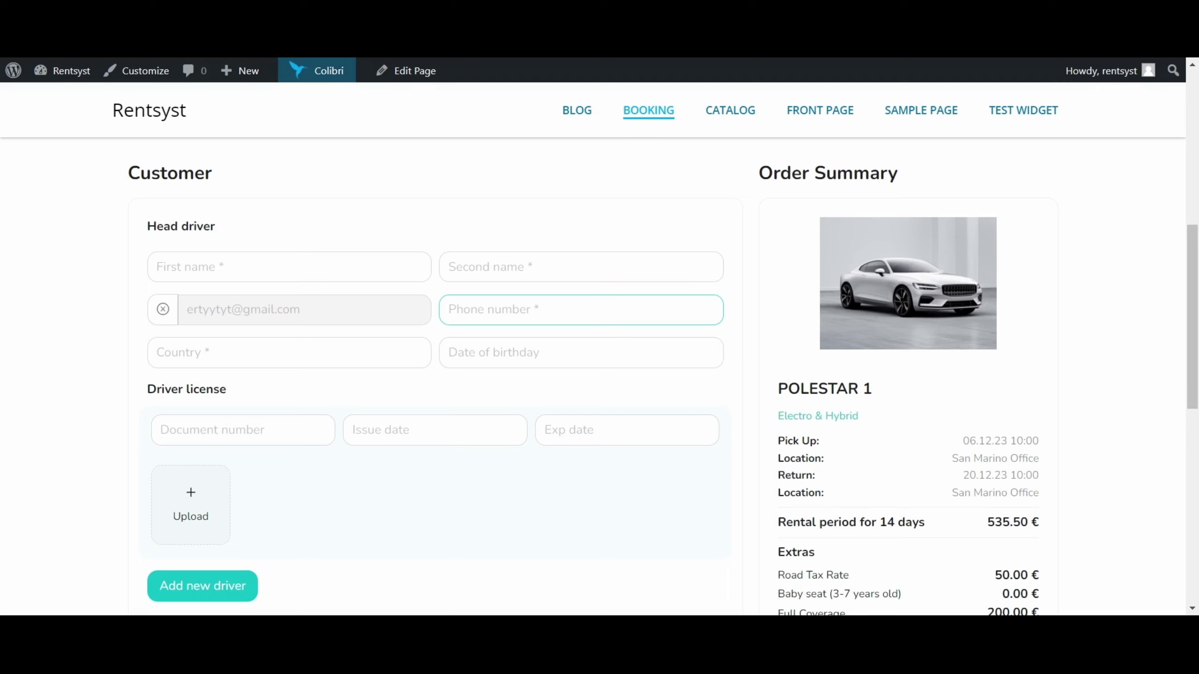
Fill in the head driver's first and second name, phone number and birth date 11.11.1995.
click(528, 245)
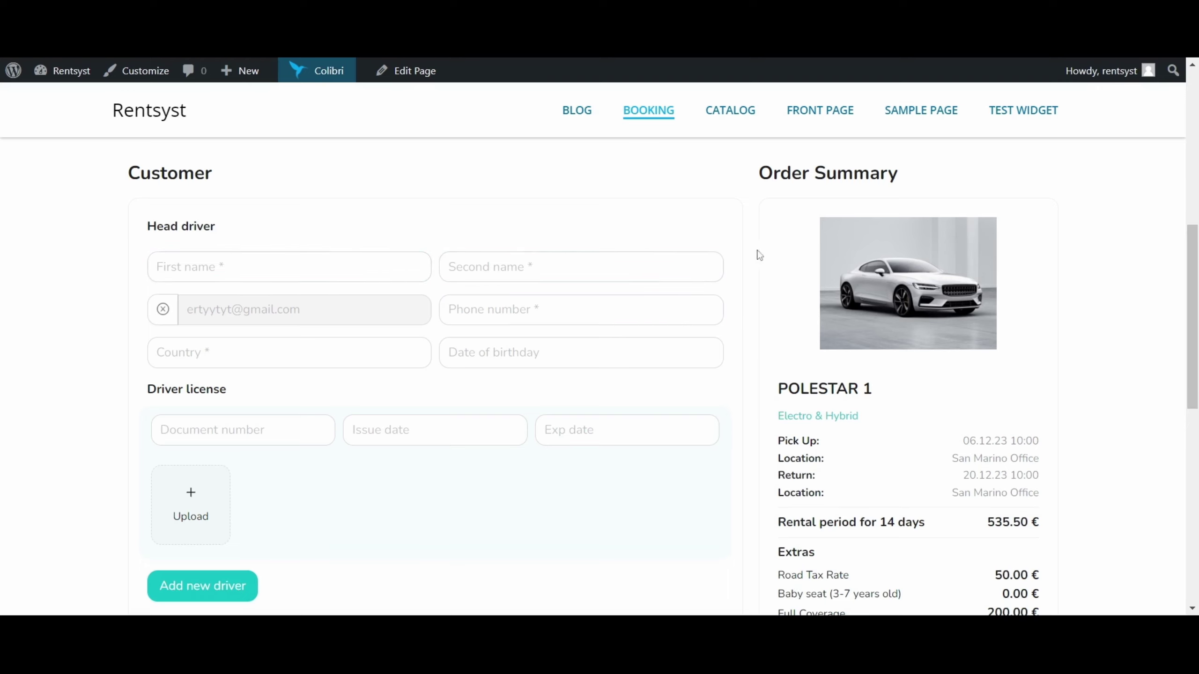
click(283, 267)
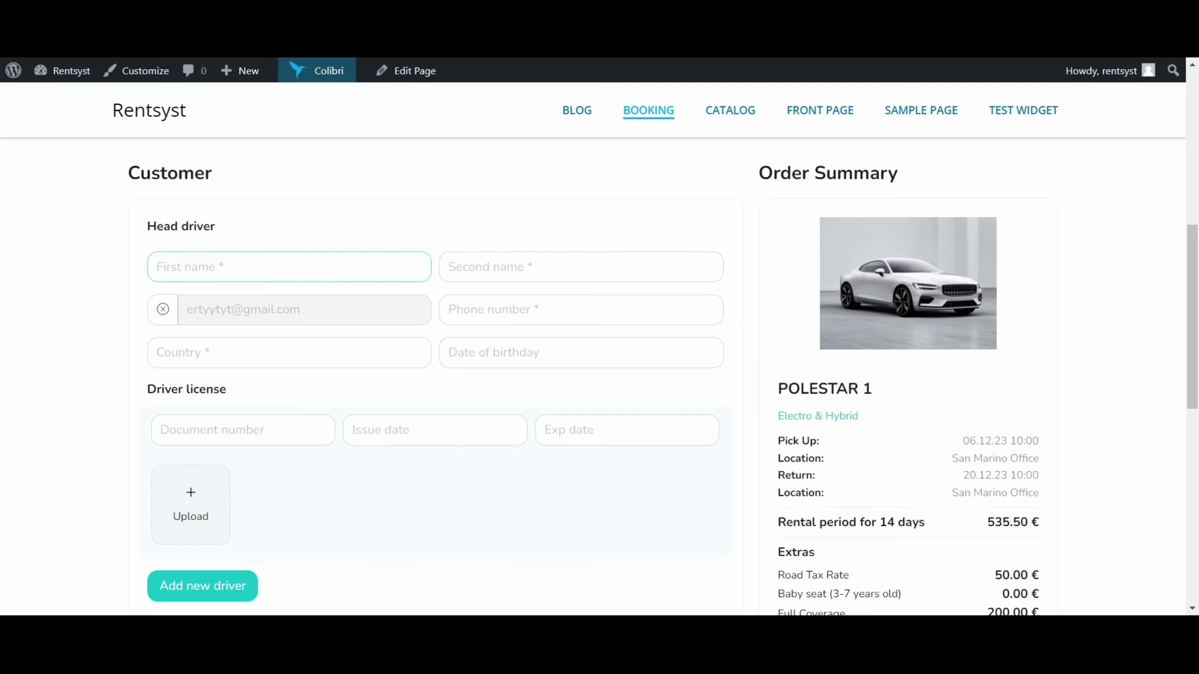
scroll(283, 257, down, 2)
text(A)
key(Tab)
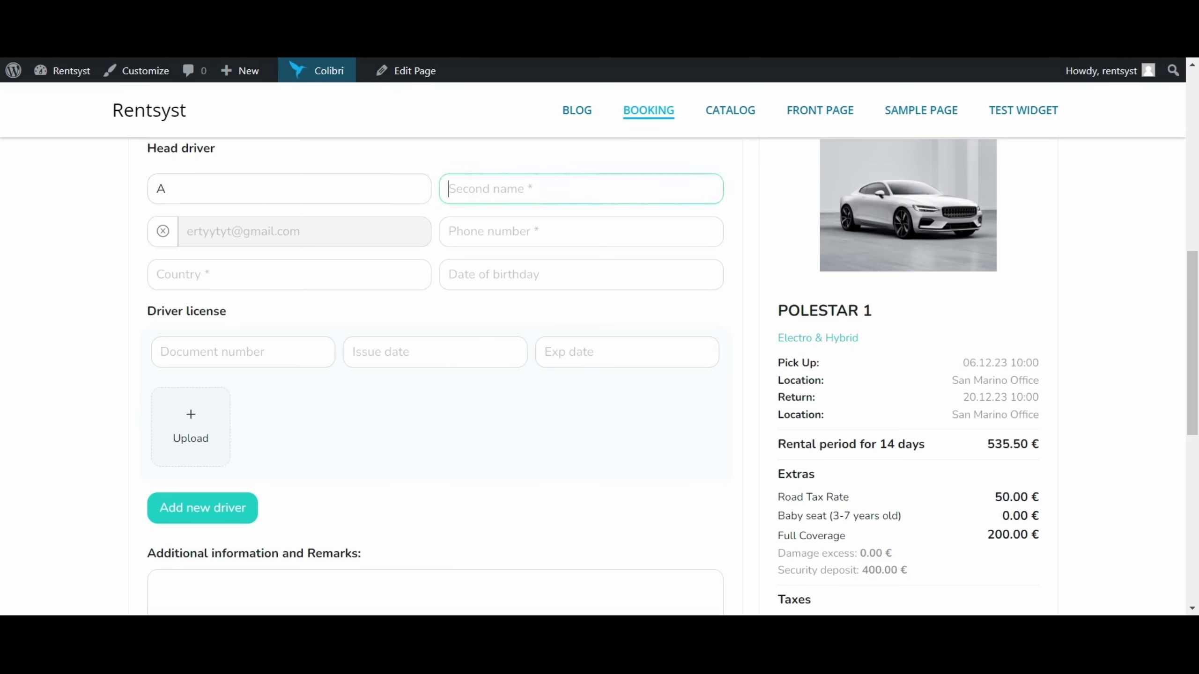
text(A)
key(Tab)
text(+12357641)
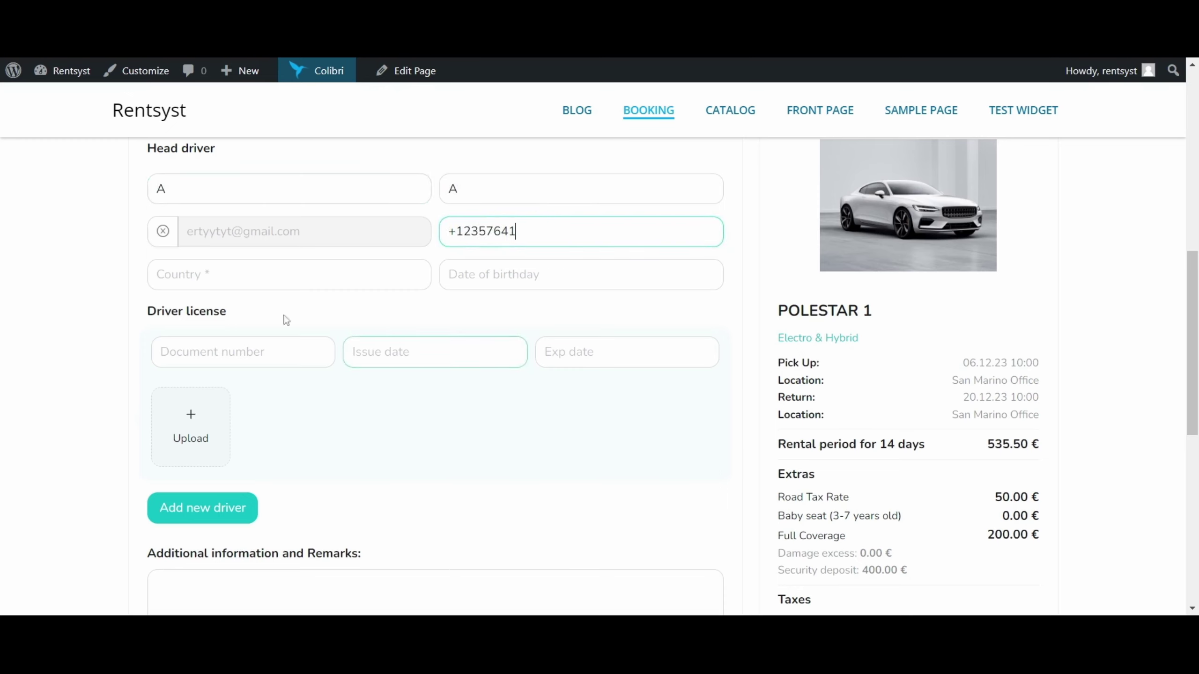
key(Tab)
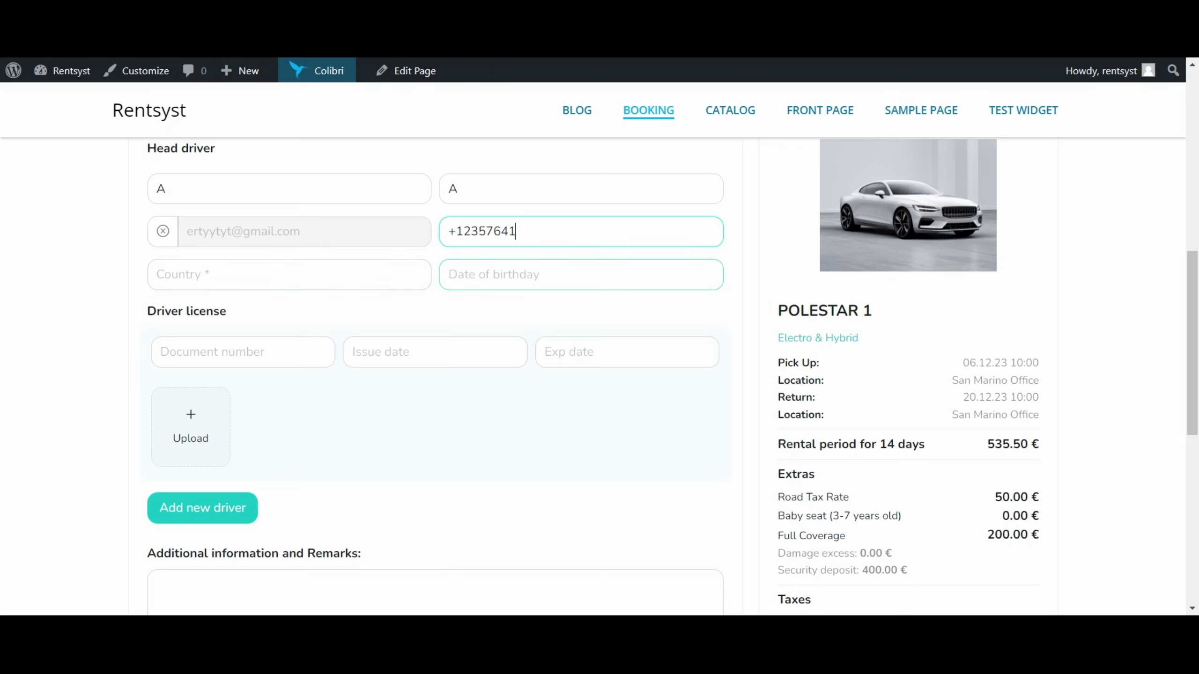
click(495, 276)
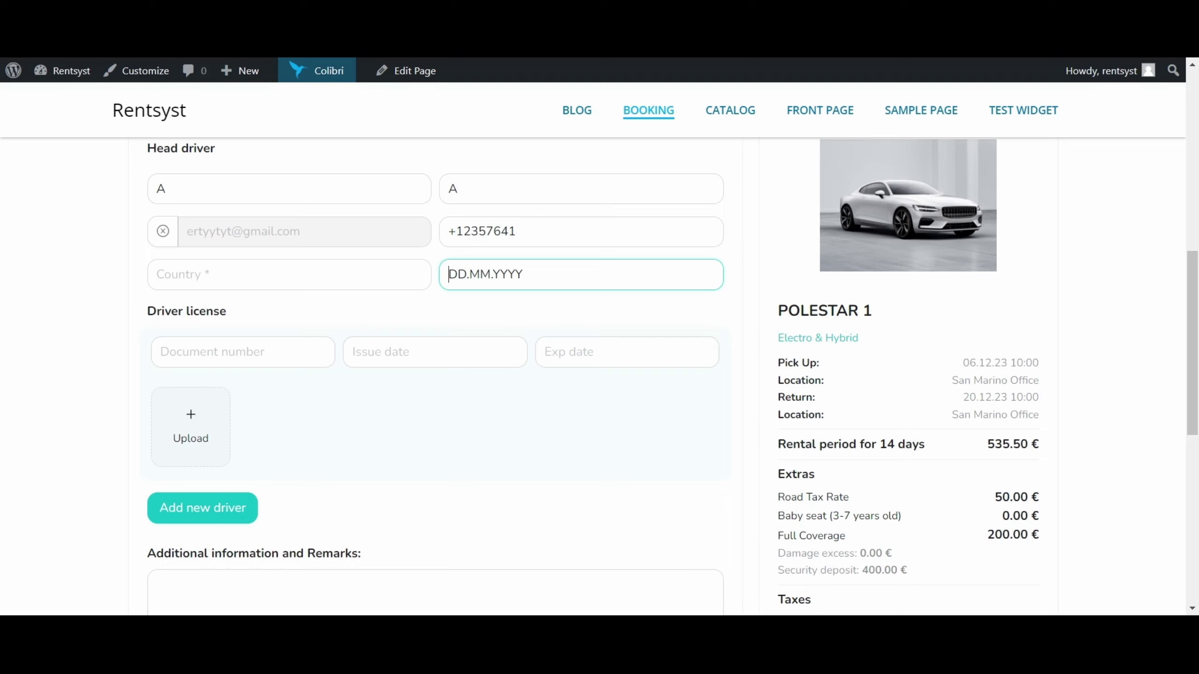
text(11.11.1995)
Enter the licence document number, issue date 11.10.2020 and expiry date 11.10.2030.
key(Tab)
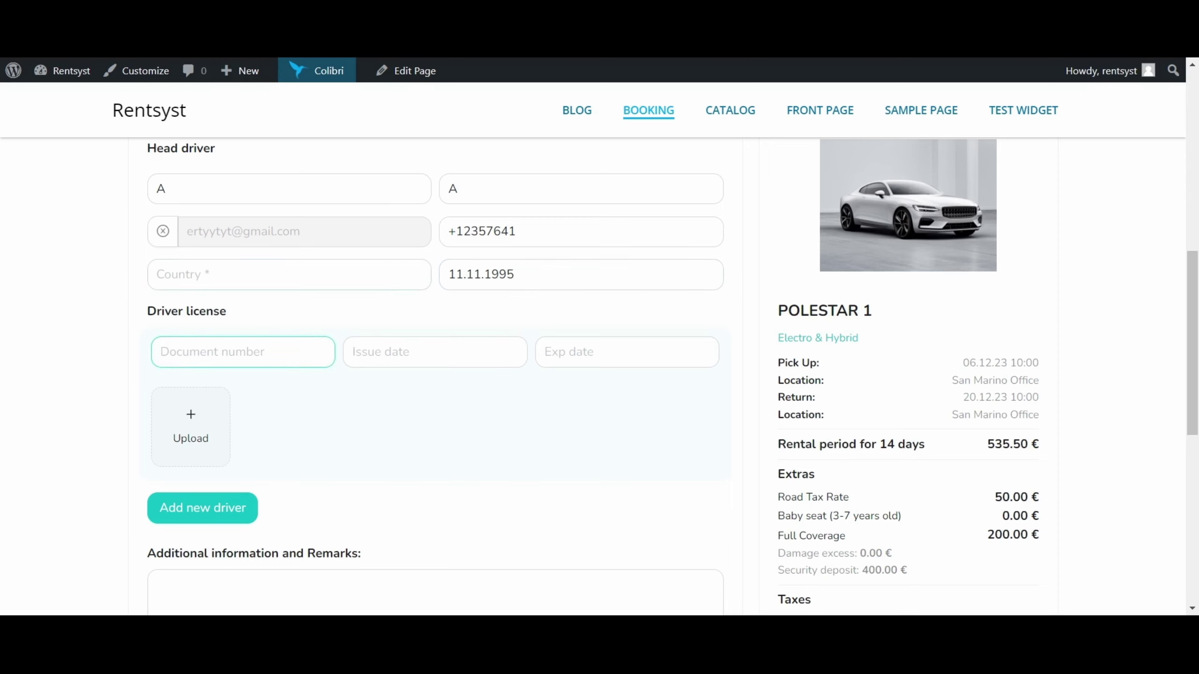
text(qwerty)
click(353, 347)
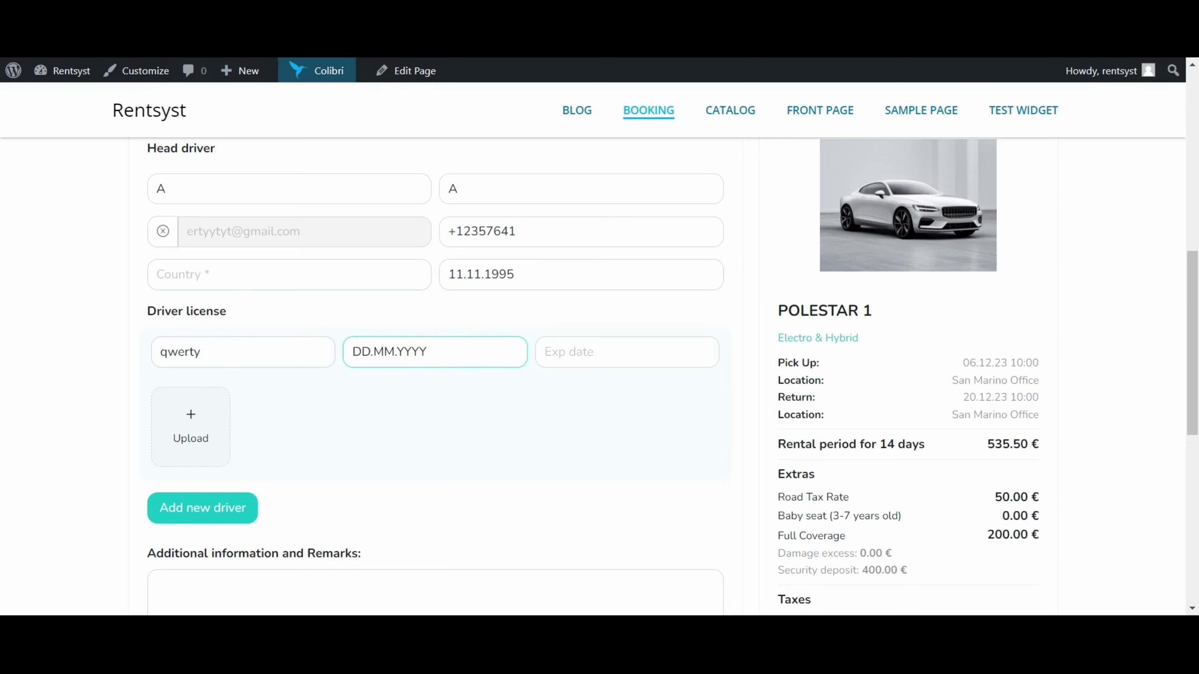
text(11.10.2020)
click(619, 352)
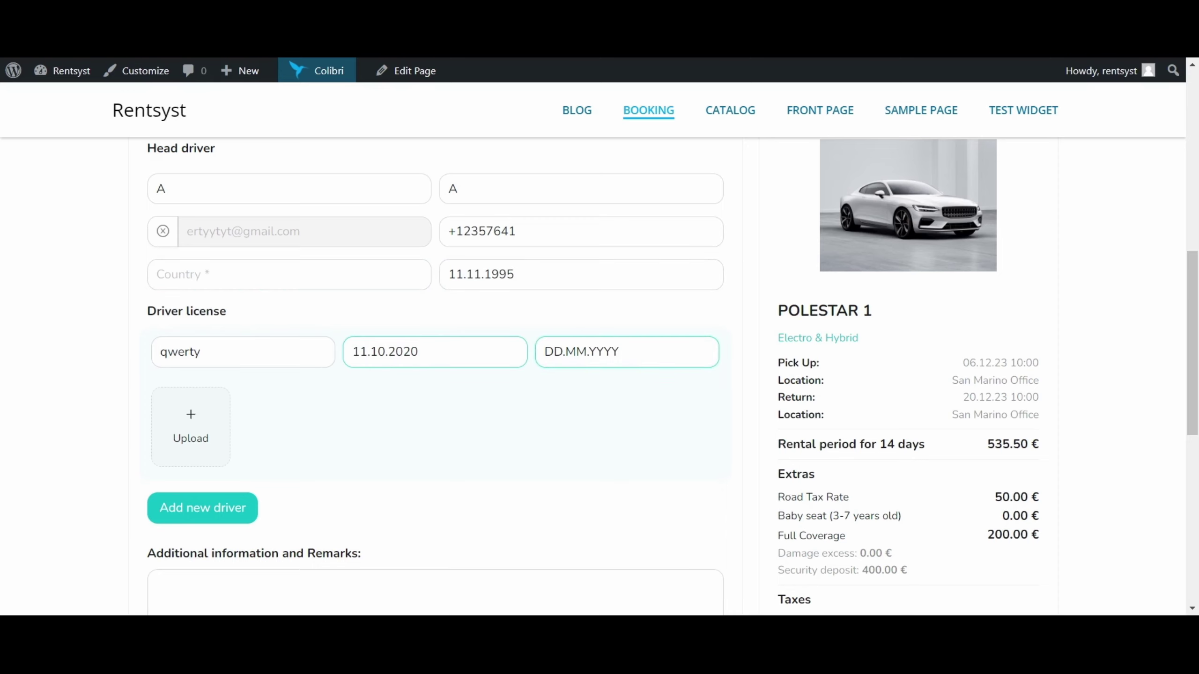
text(11.10.2030)
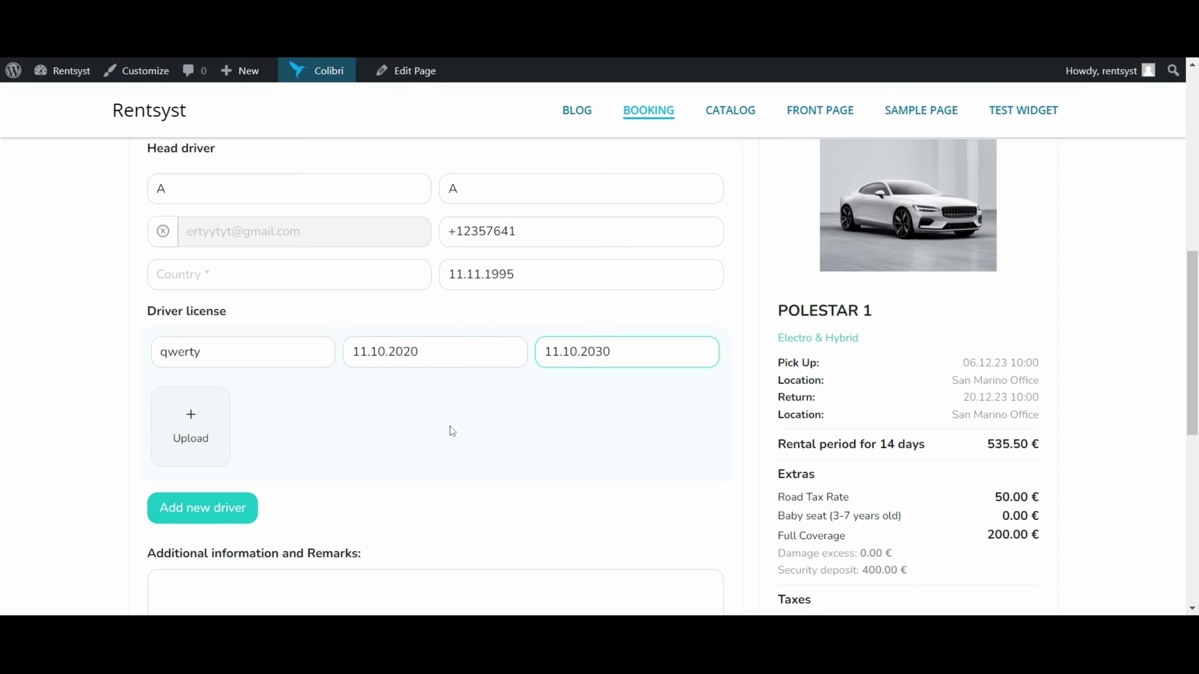
drag(246, 315, 157, 312)
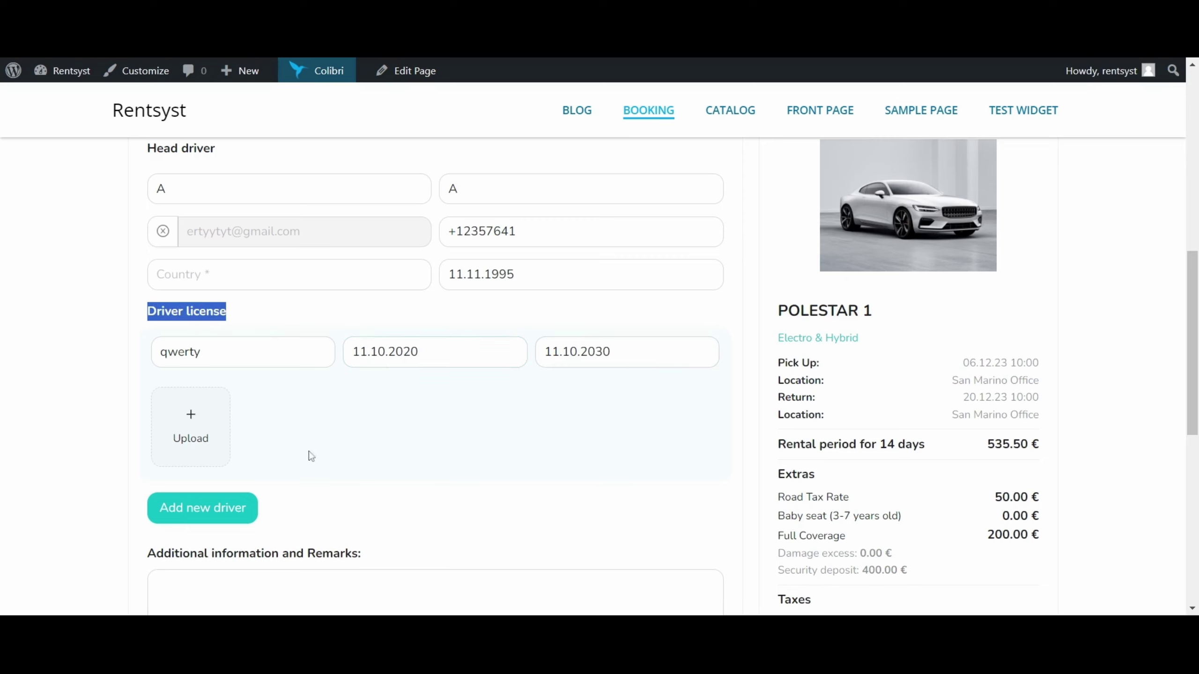
click(187, 429)
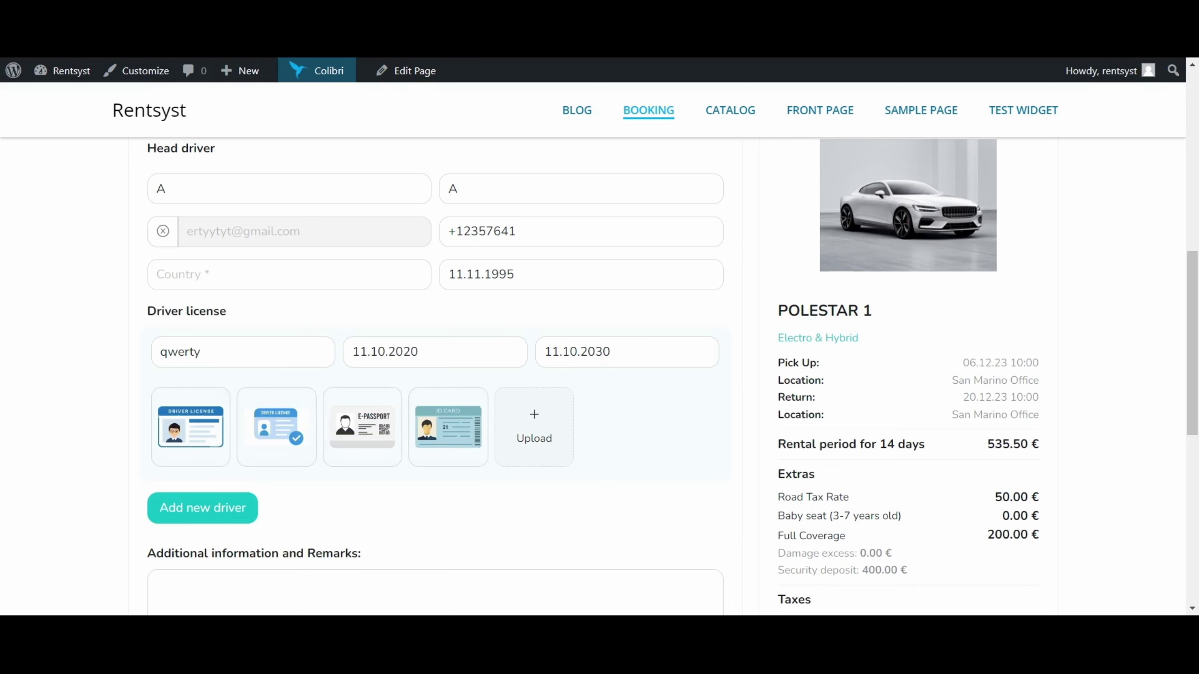
Attach the four document images and scroll down to the Coupon and Payment sections.
mouse_move(445, 439)
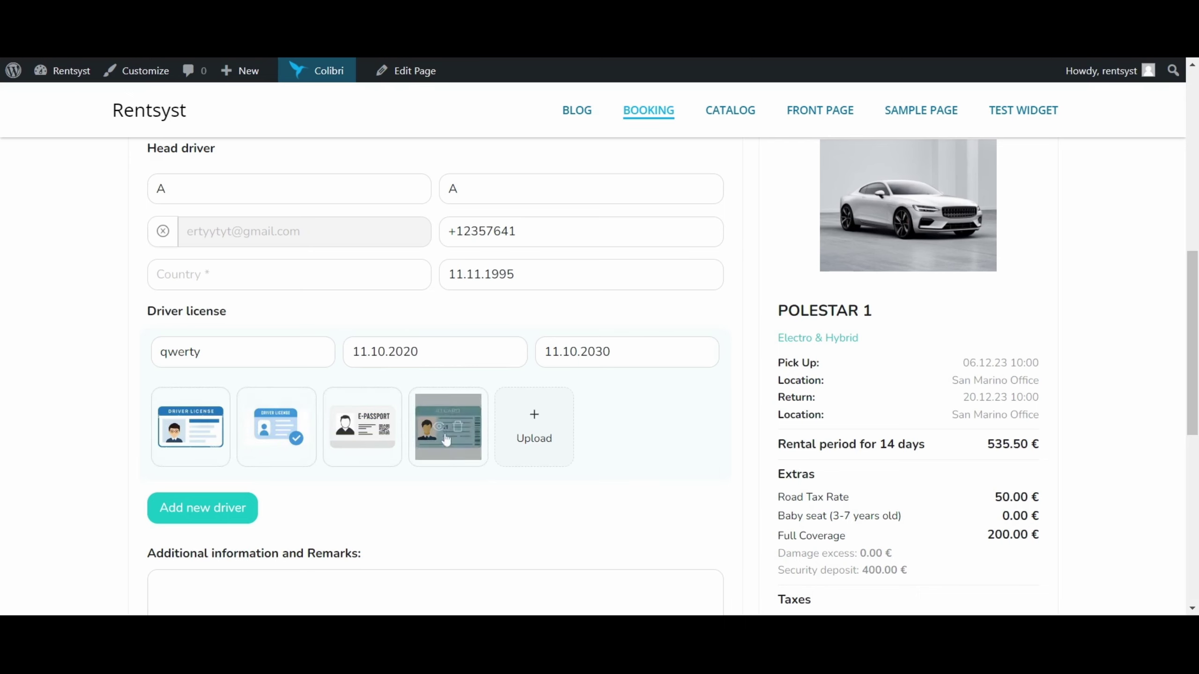
scroll(568, 417, down, 2)
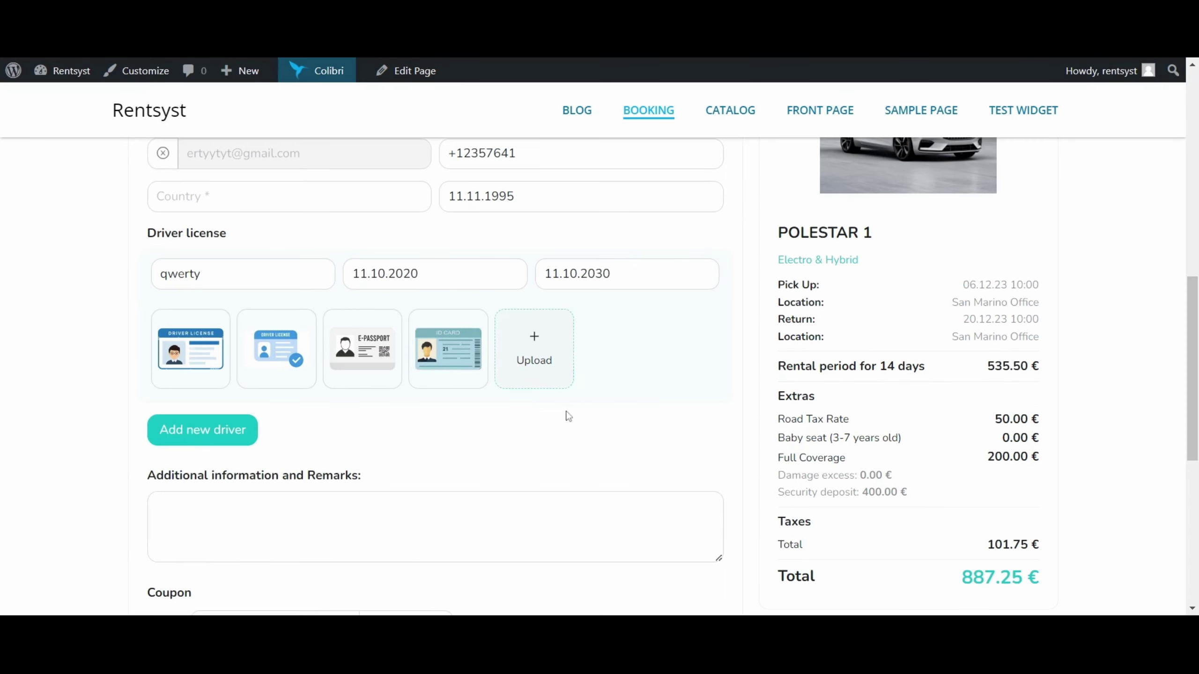
scroll(286, 394, up, 3)
scroll(286, 395, down, 3)
scroll(262, 369, down, 5)
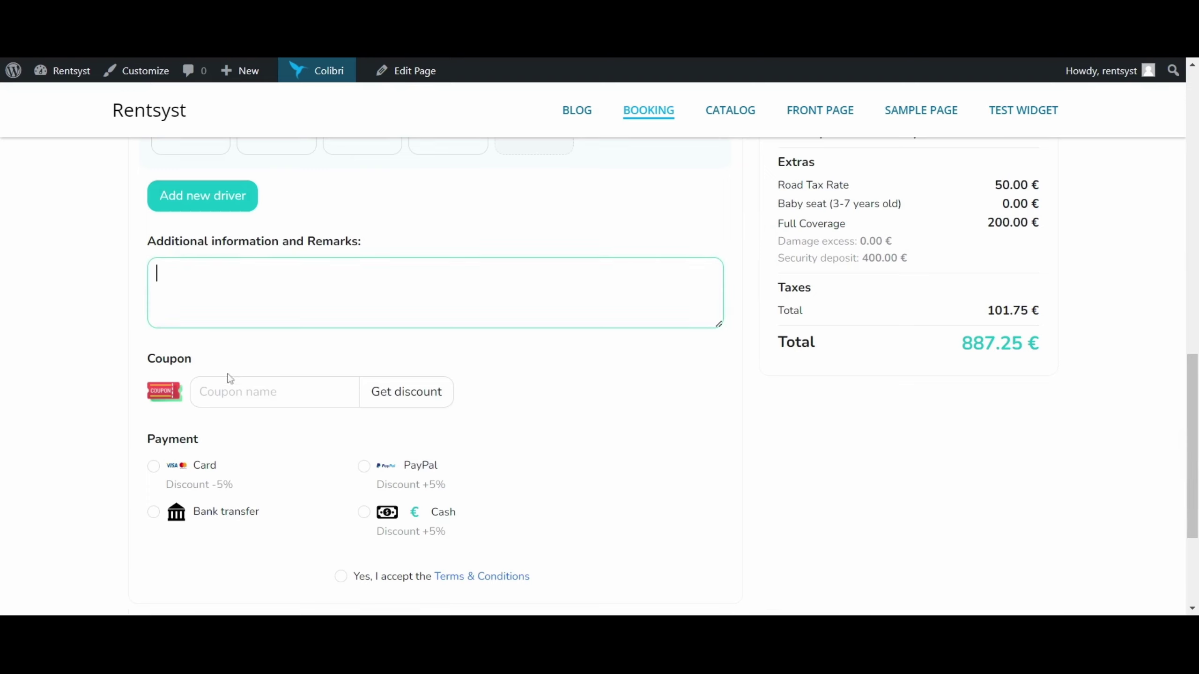
drag(144, 359, 305, 351)
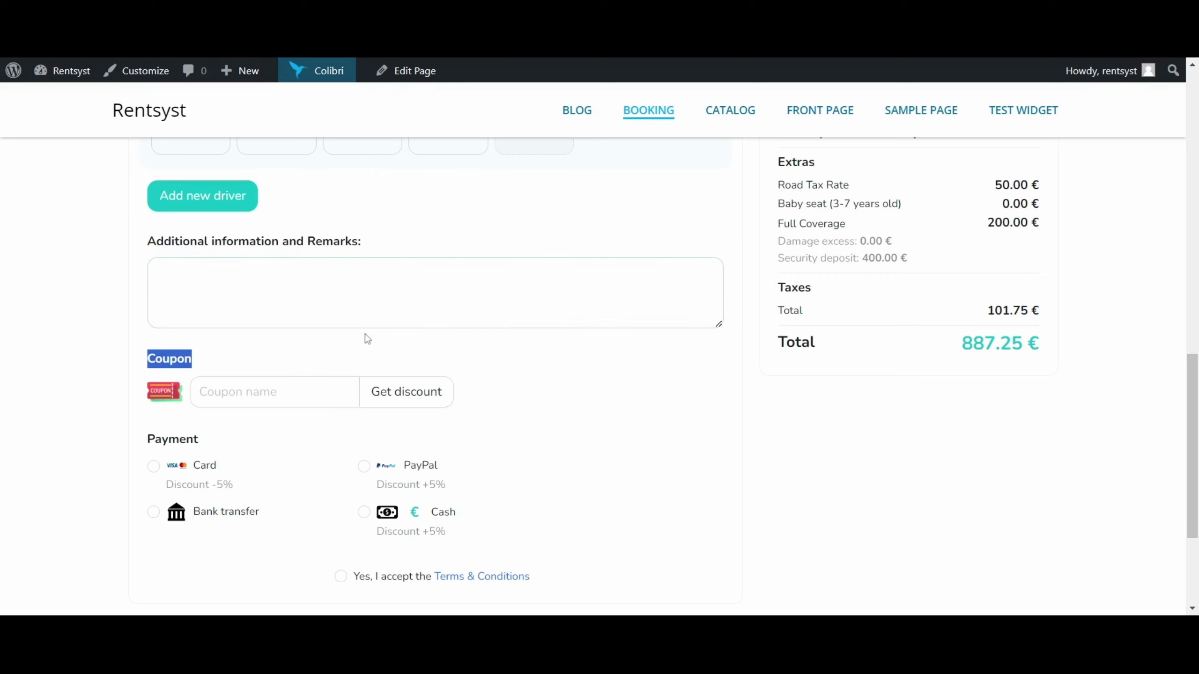
scroll(221, 386, down, 3)
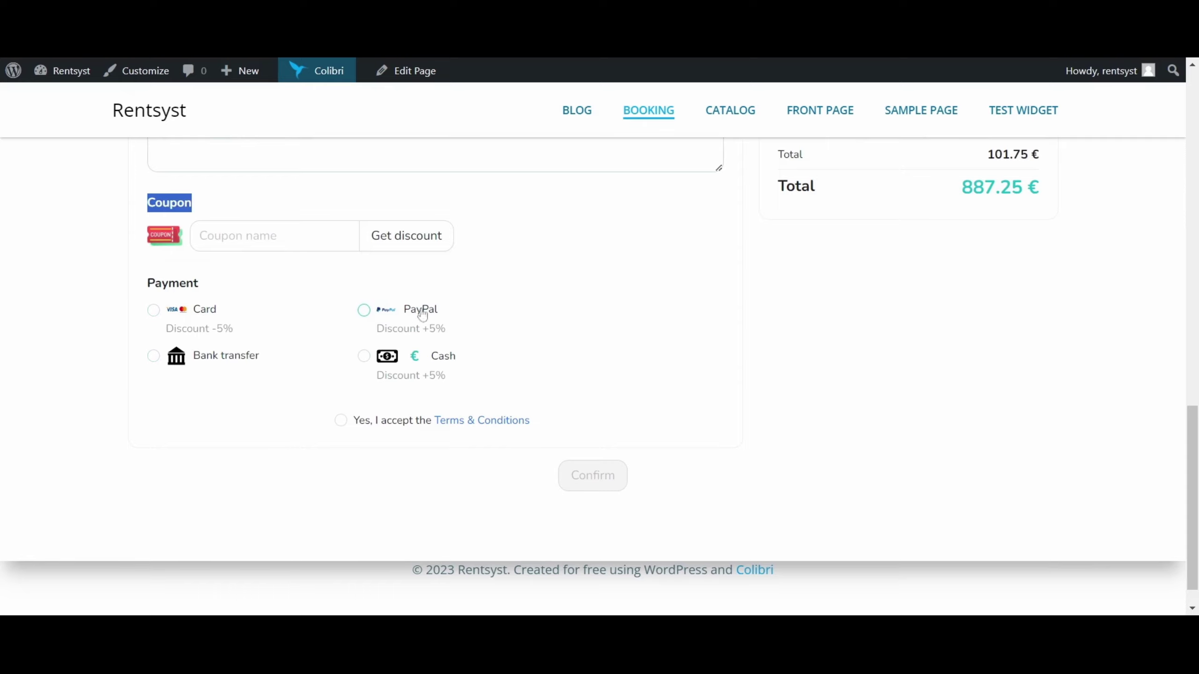
Choose card payment, accept the Terms & Conditions and submit the booking.
click(155, 311)
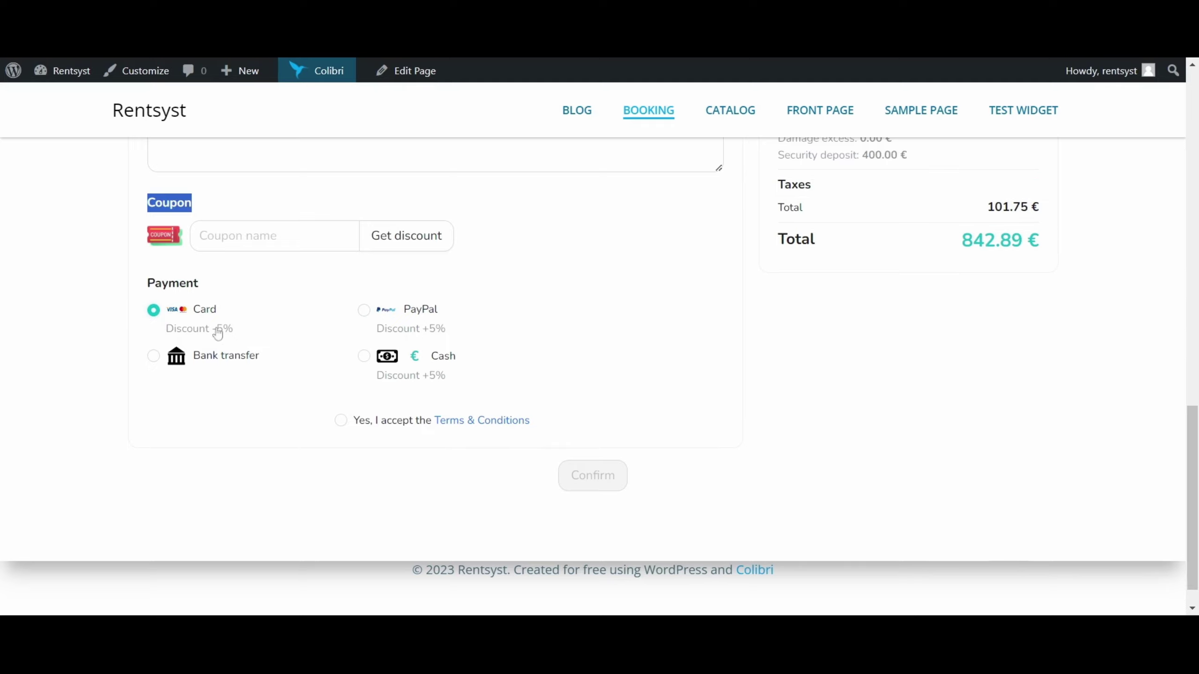
click(341, 420)
scroll(324, 387, up, 8)
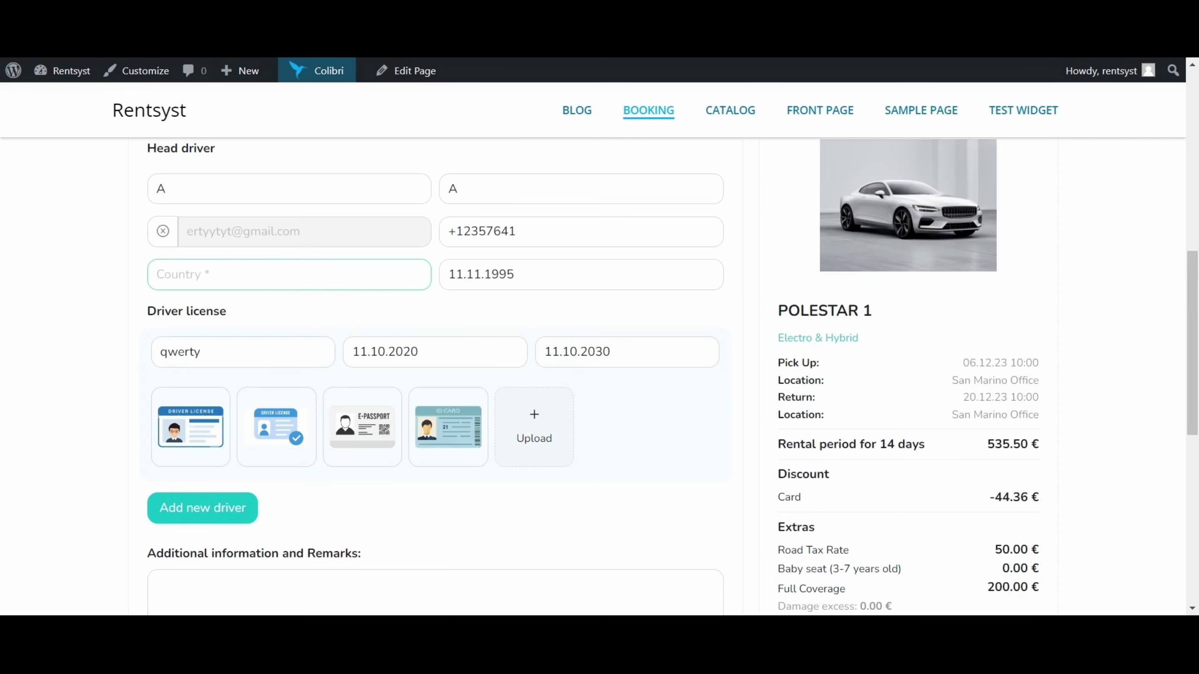
scroll(567, 426, down, 10)
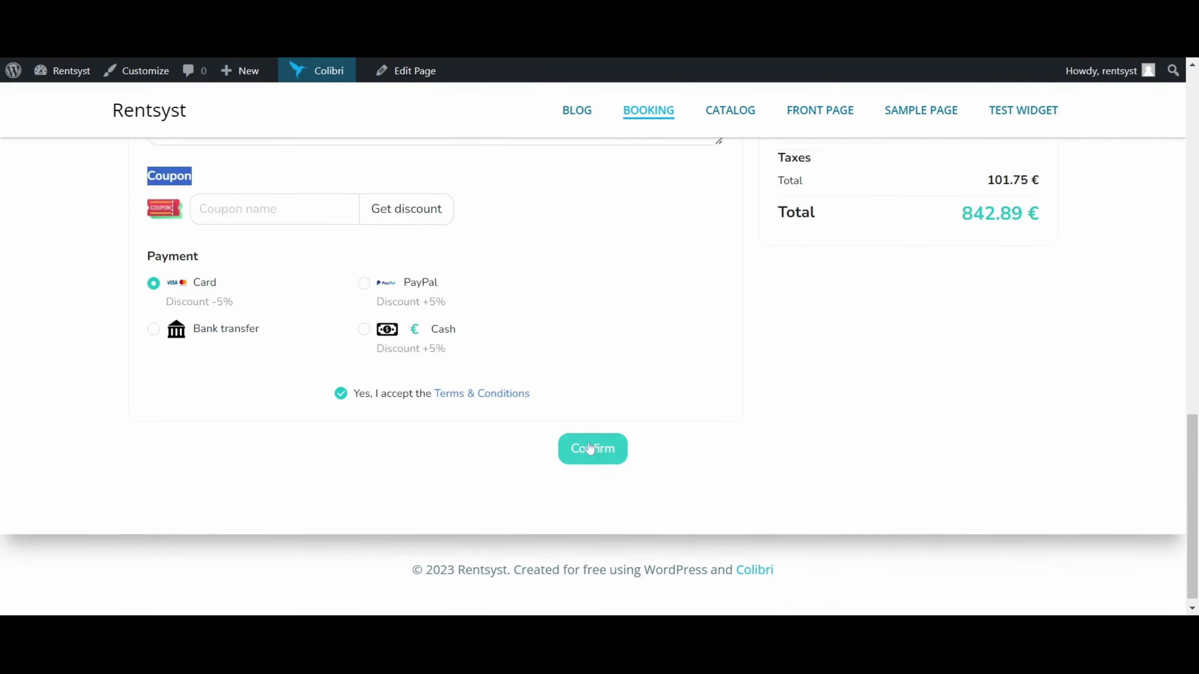
click(594, 449)
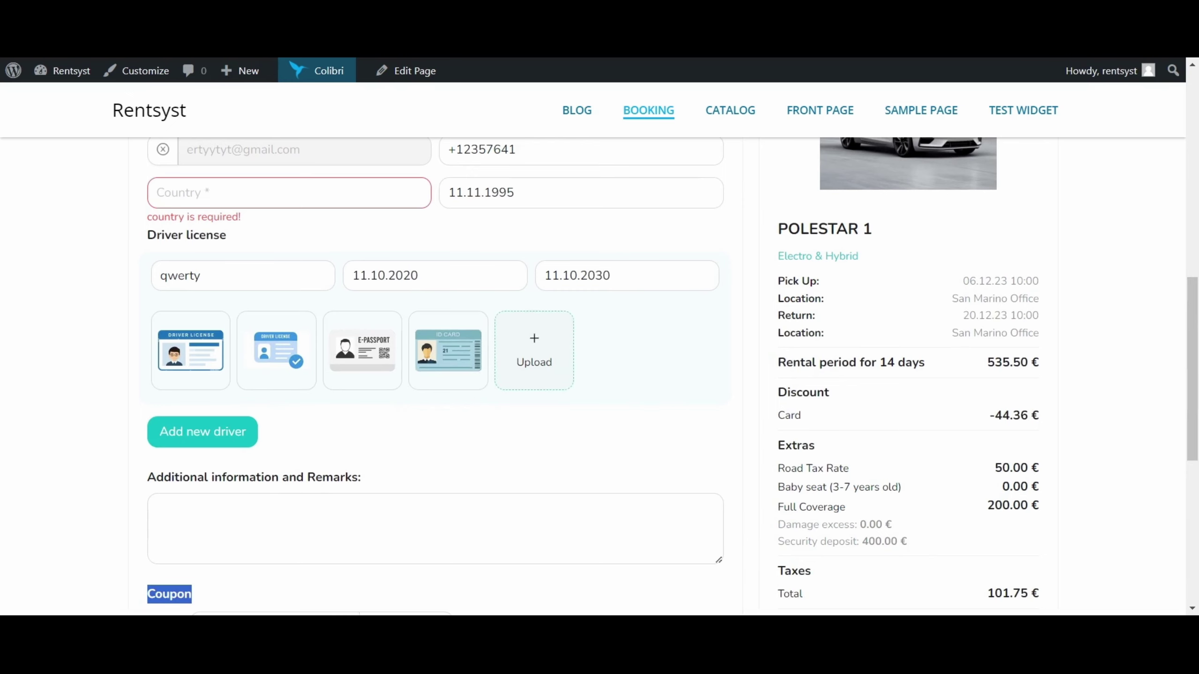
Enter USA as the country, resubmit, and switch the payment method to Cash.
scroll(350, 250, up, 2)
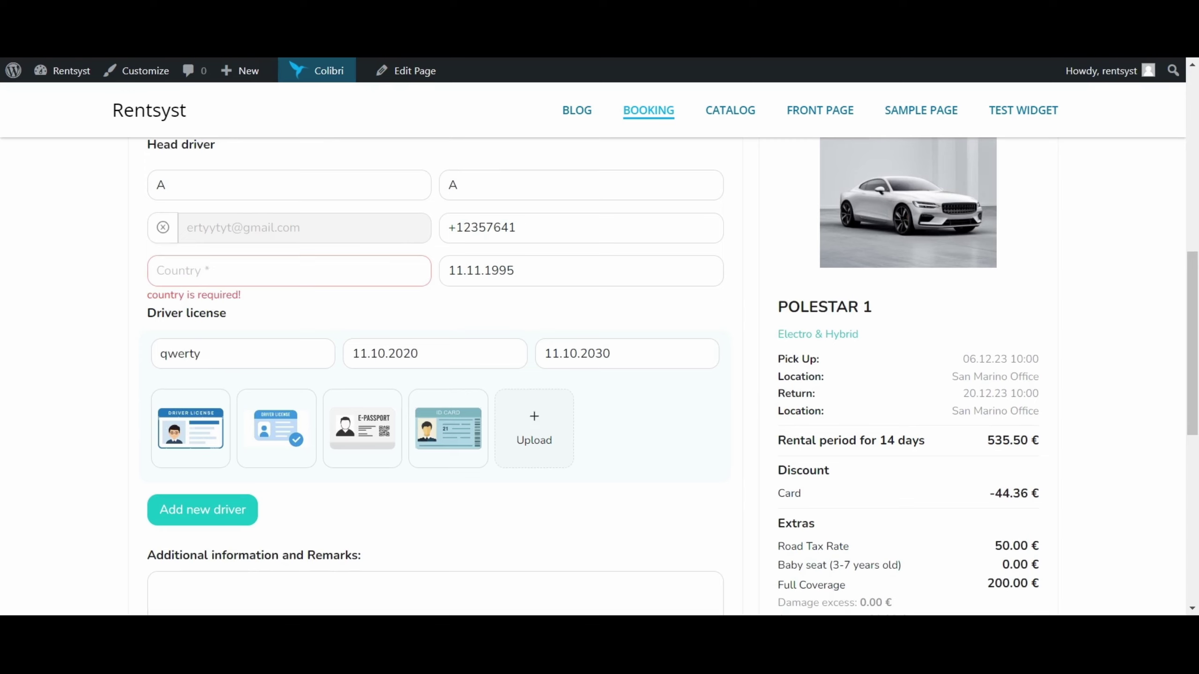
text(USA)
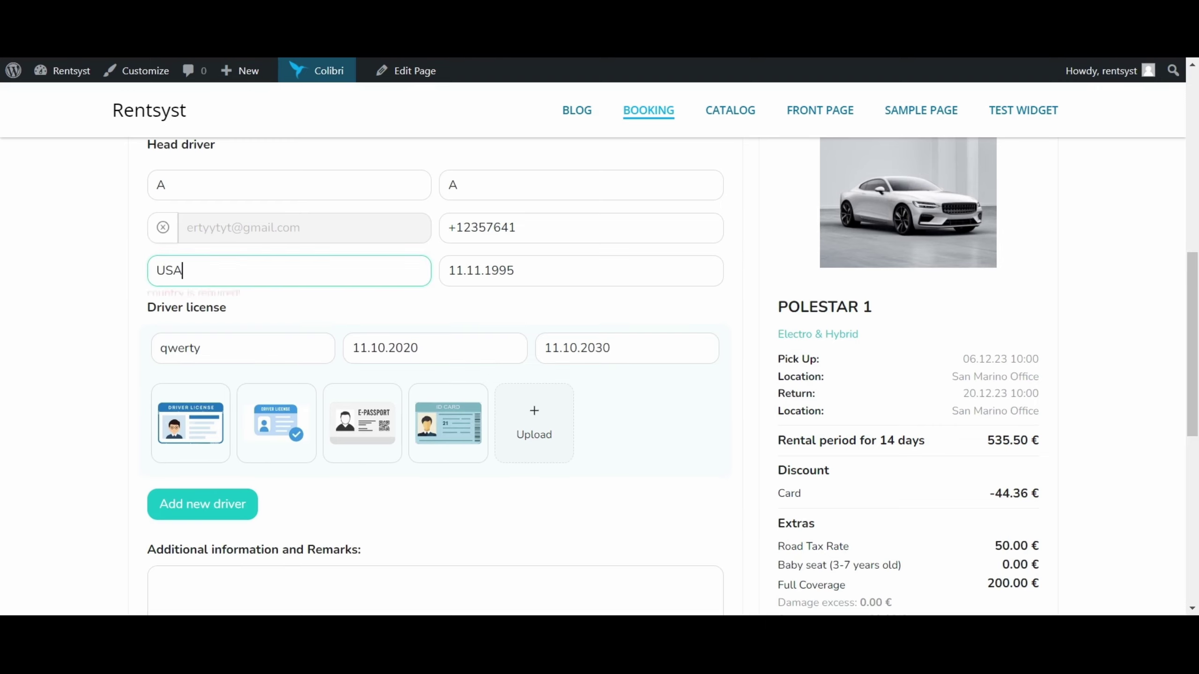
click(253, 293)
scroll(413, 312, down, 3)
scroll(412, 312, down, 6)
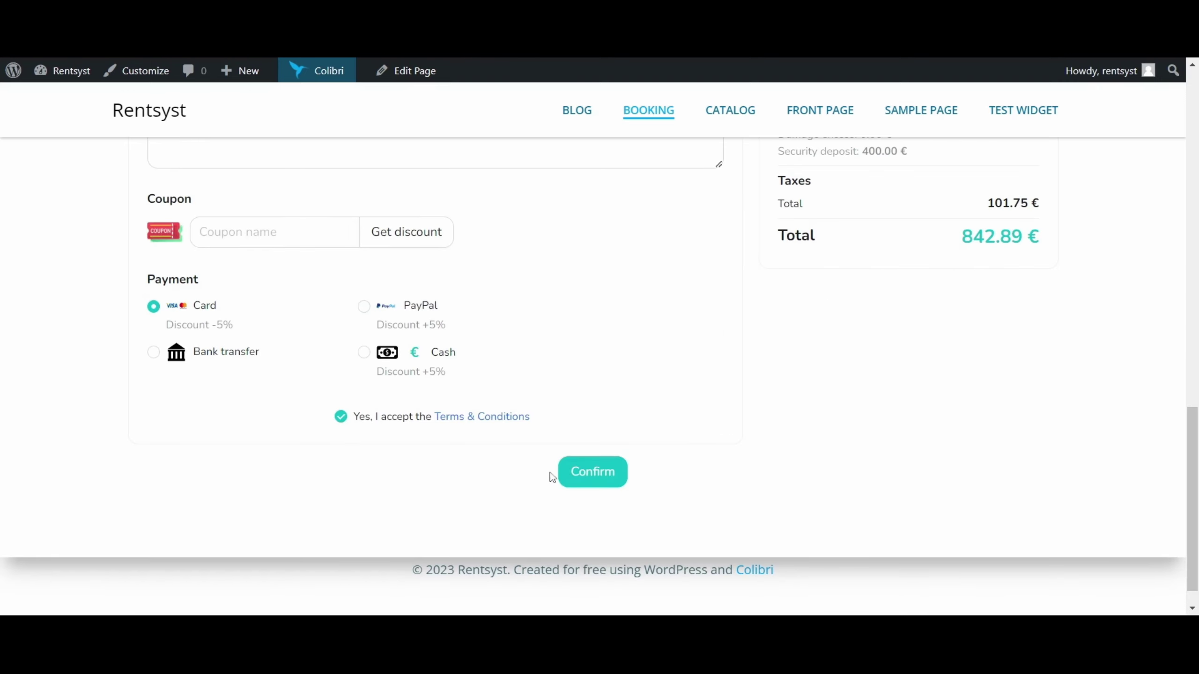
click(552, 473)
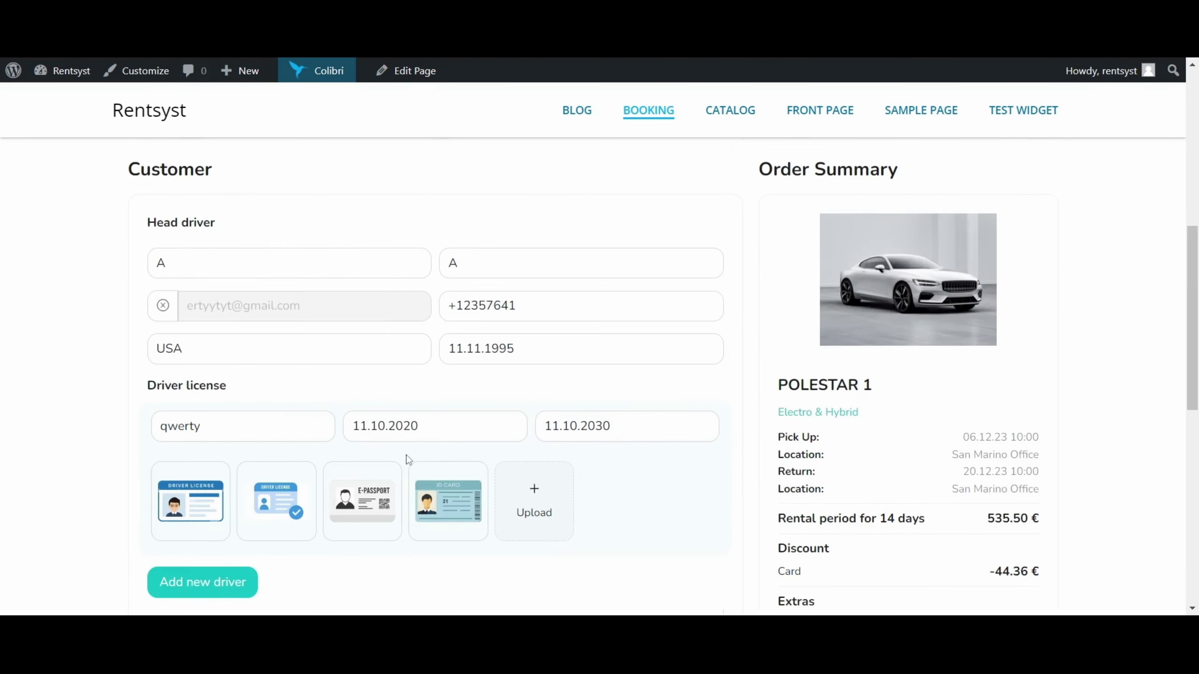
scroll(448, 466, down, 10)
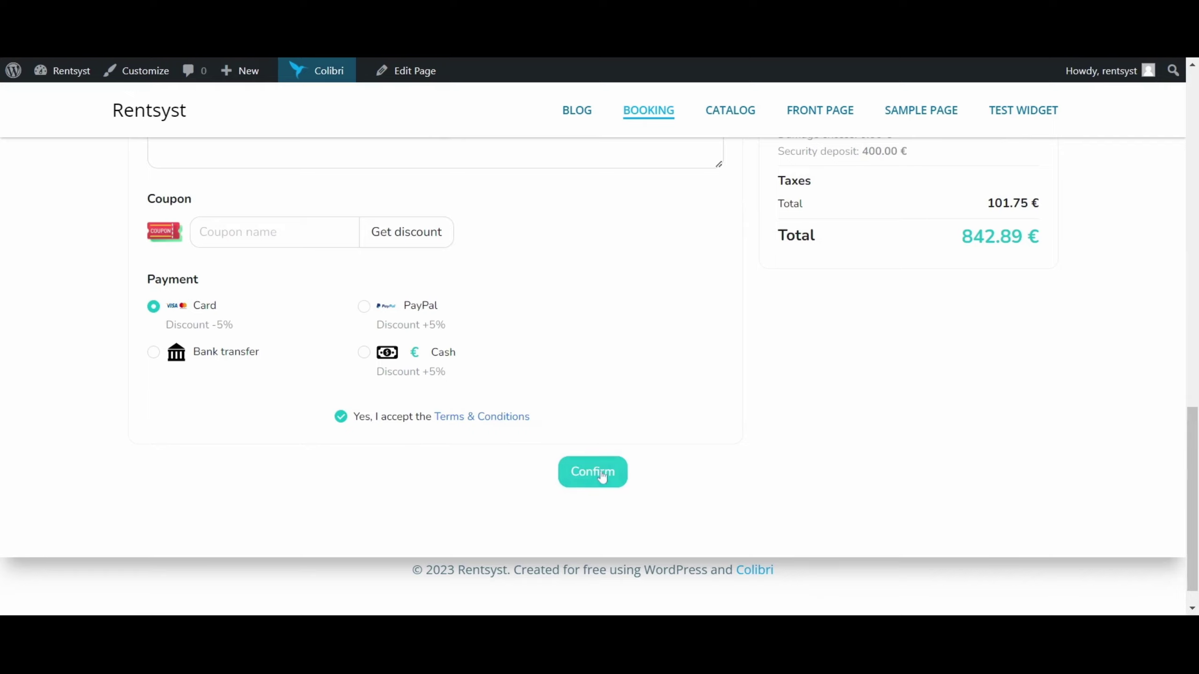
click(364, 352)
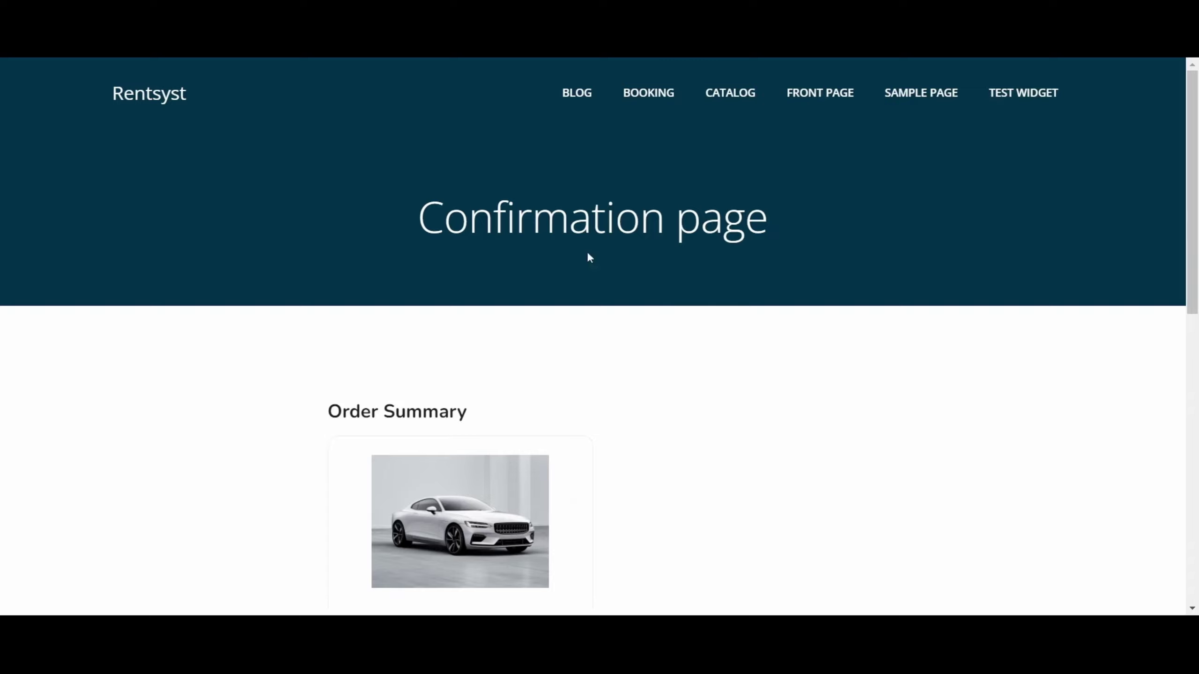
scroll(589, 257, down, 3)
scroll(701, 279, up, 3)
drag(416, 218, 828, 244)
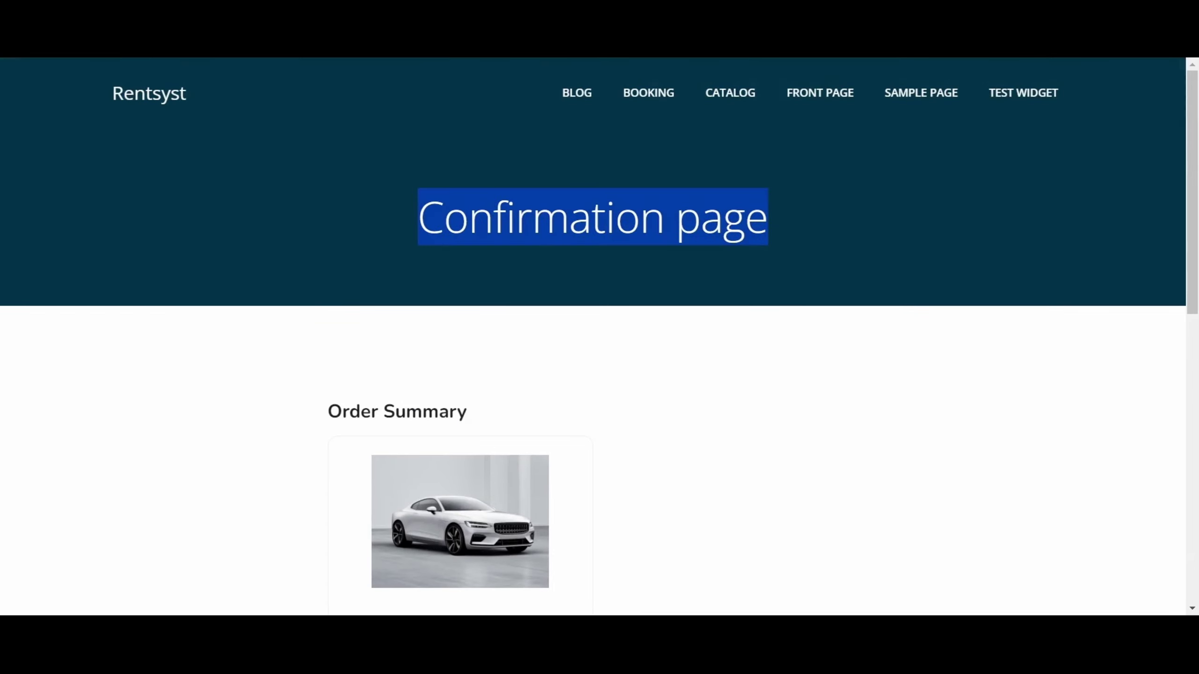
drag(415, 218, 799, 218)
scroll(799, 218, down, 5)
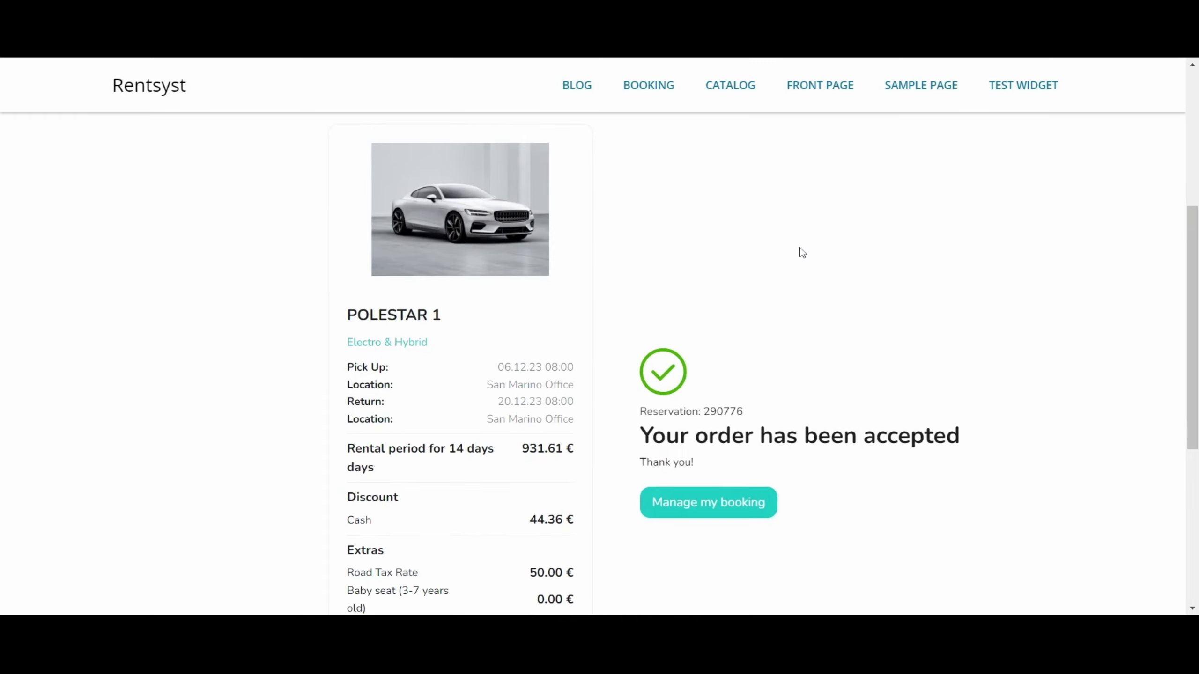
drag(641, 437, 959, 437)
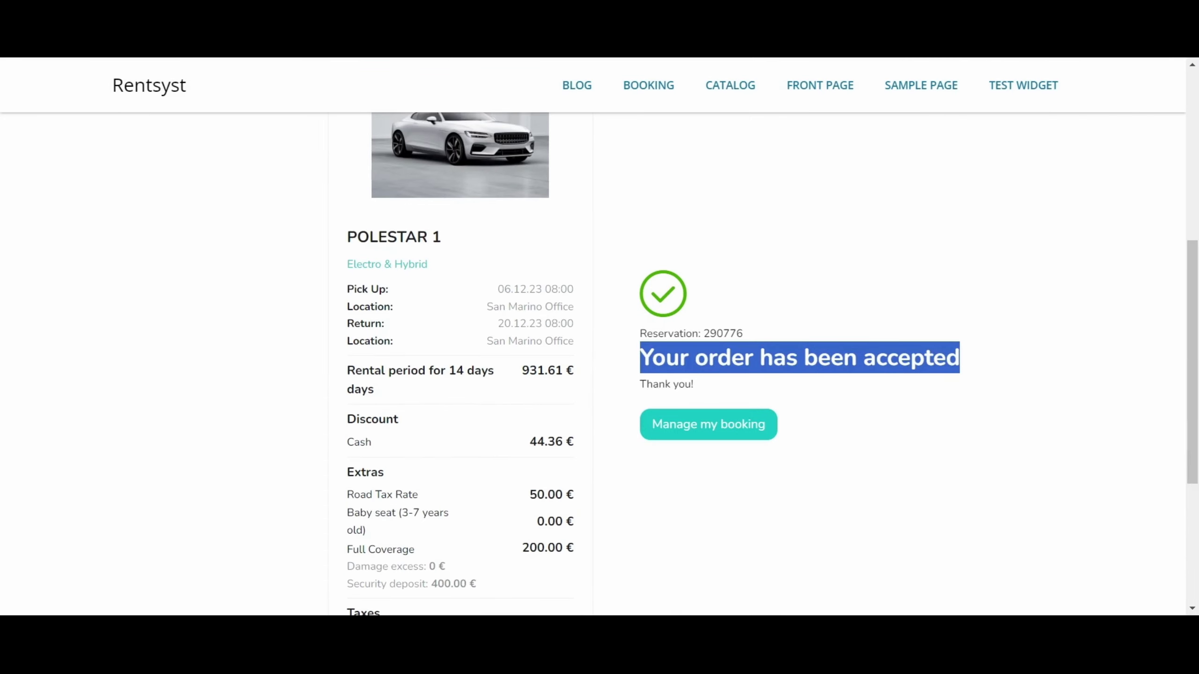
drag(641, 357, 965, 363)
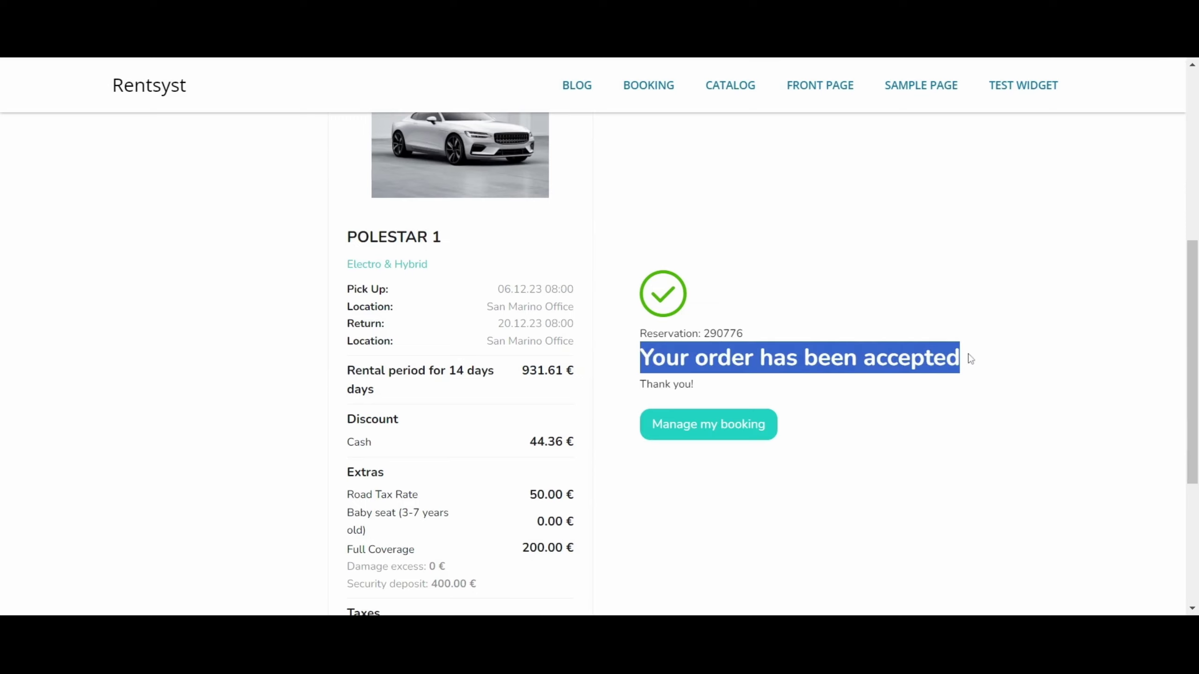